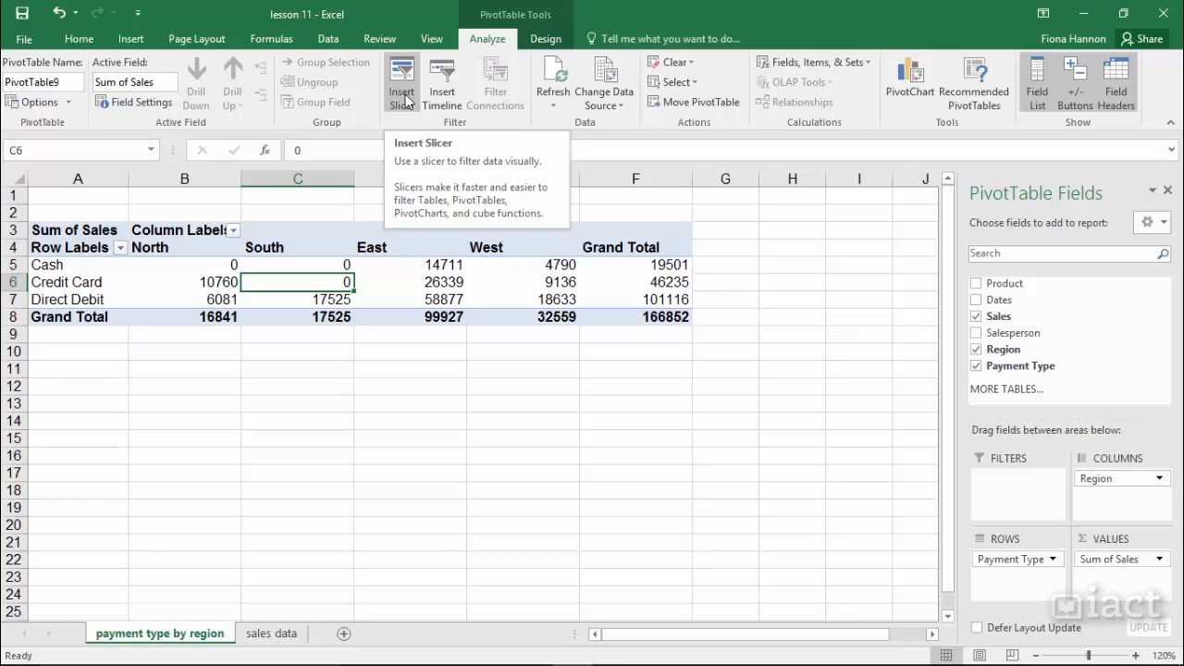
- Insert six blank rows above the PivotTable, starting at row 1
{"action": "left_click", "coordinate": [409, 101]}
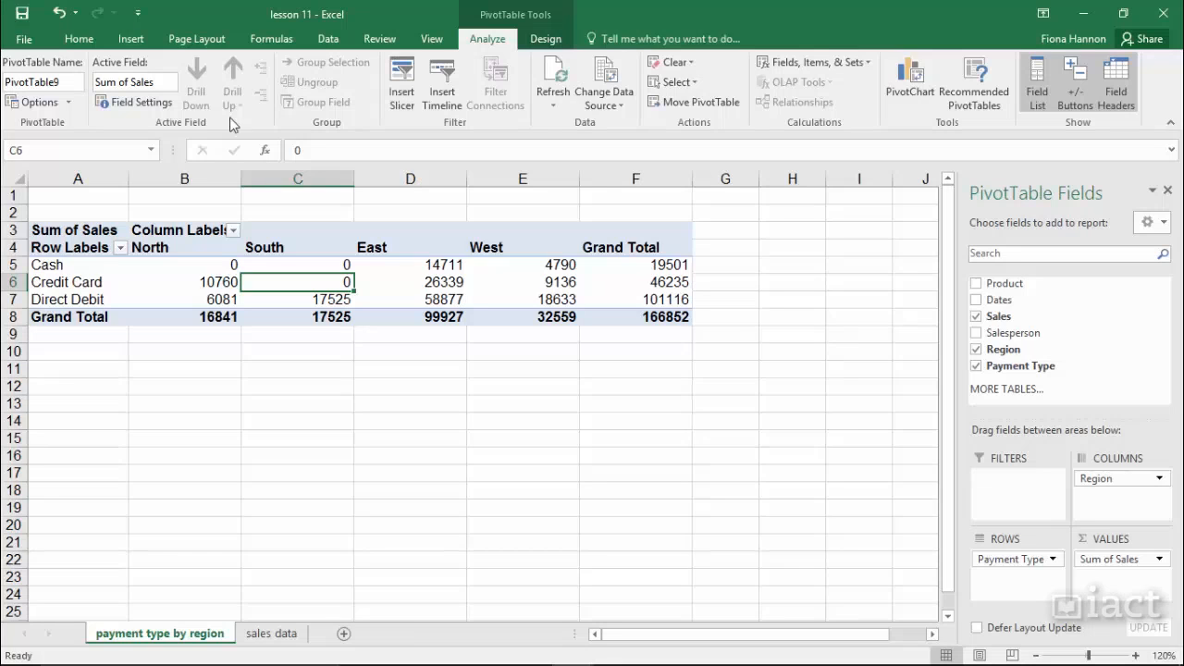
{"action": "left_click", "coordinate": [166, 196]}
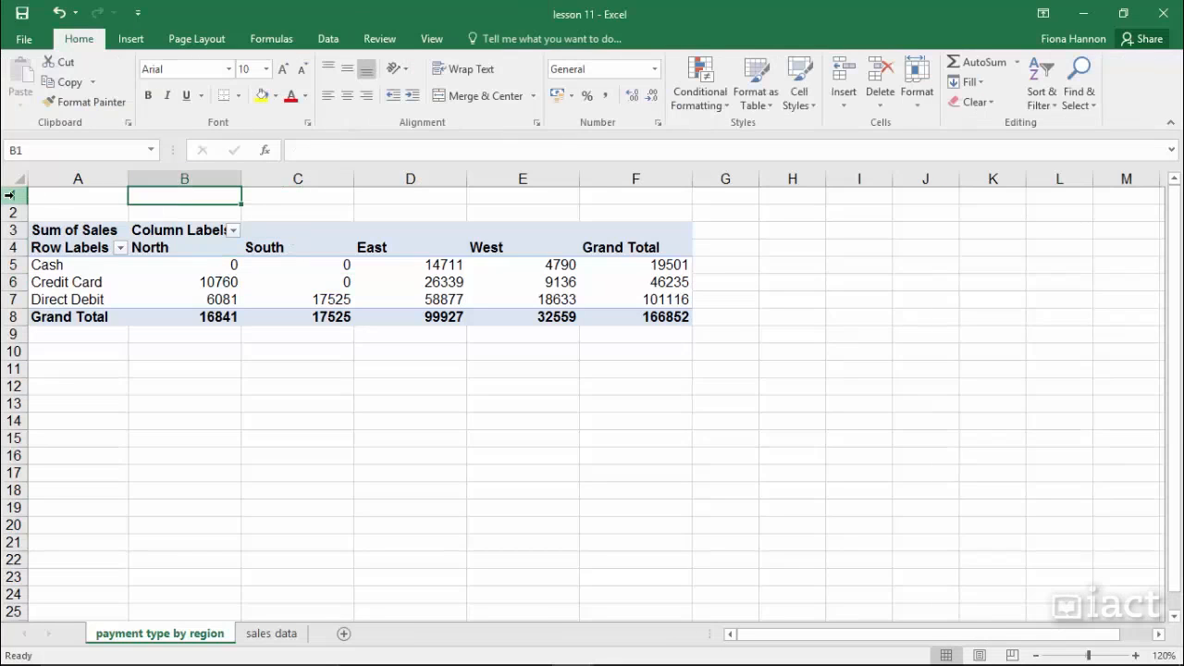
{"action": "left_click", "coordinate": [11, 195]}
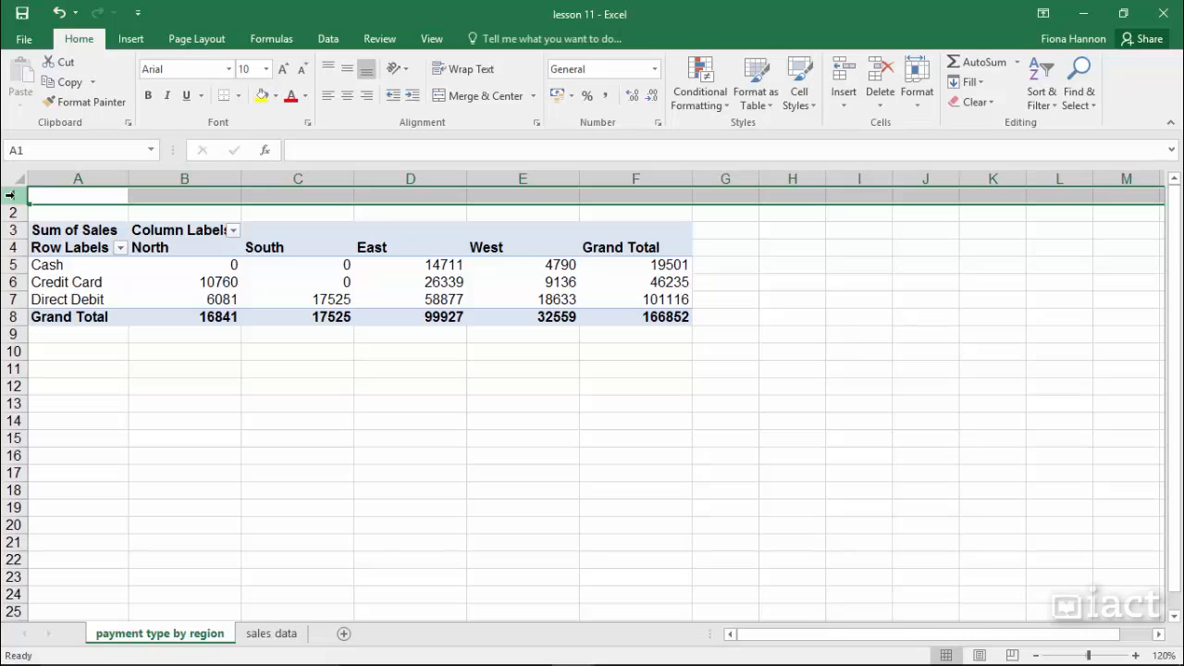
{"action": "key", "text": "ctrl+shift+plus"}
{"action": "key", "text": "ctrl+shift+plus"}
{"action": "key", "text": "ctrl+shift+plus"}
{"action": "key", "text": "ctrl+shift+plus"}
{"action": "key", "text": "ctrl+shift+plus"}
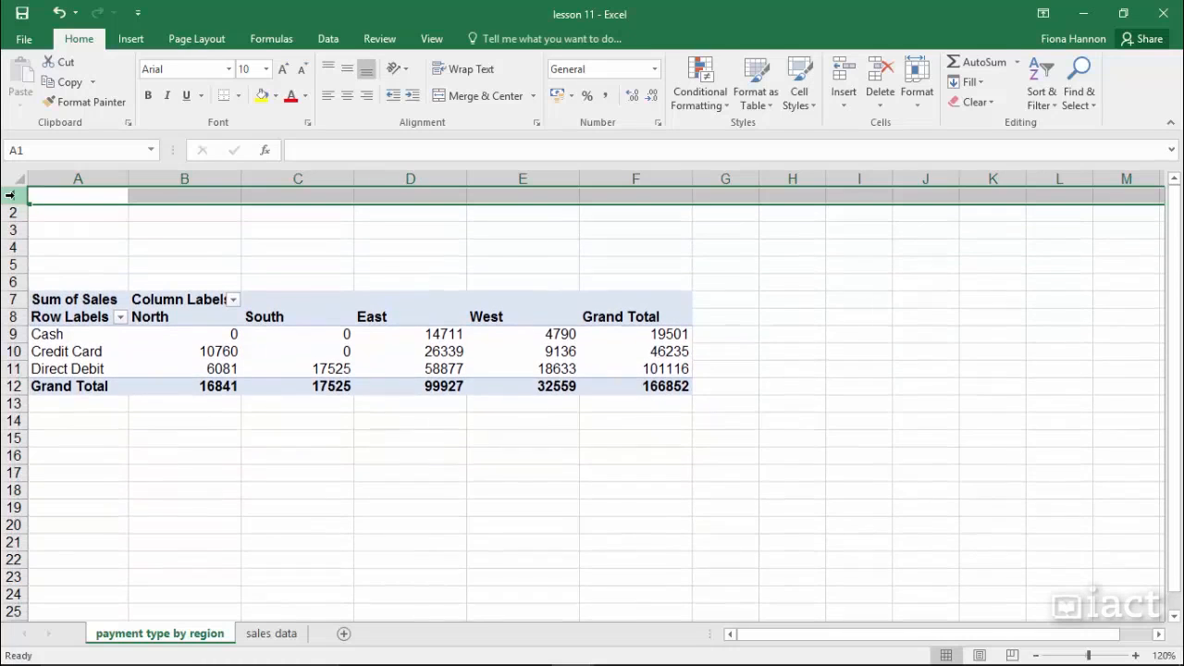
{"action": "key", "text": "ctrl+shift+plus"}
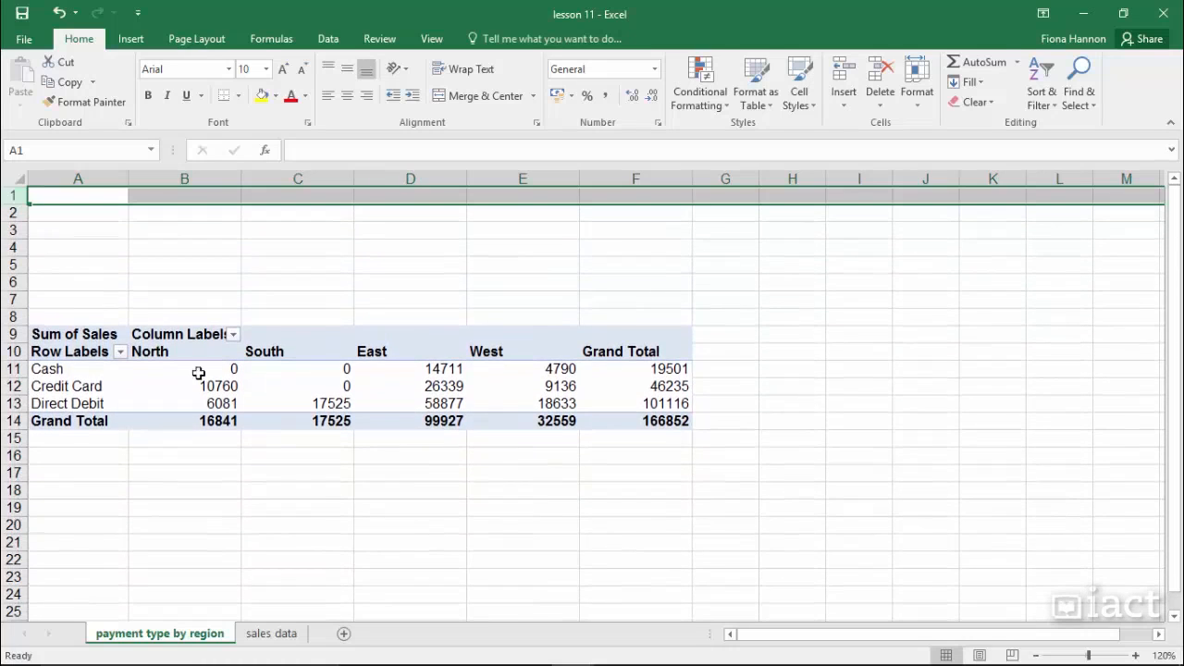
- Insert slicers for the Product and Salesperson fields of the PivotTable
{"action": "left_click", "coordinate": [302, 390]}
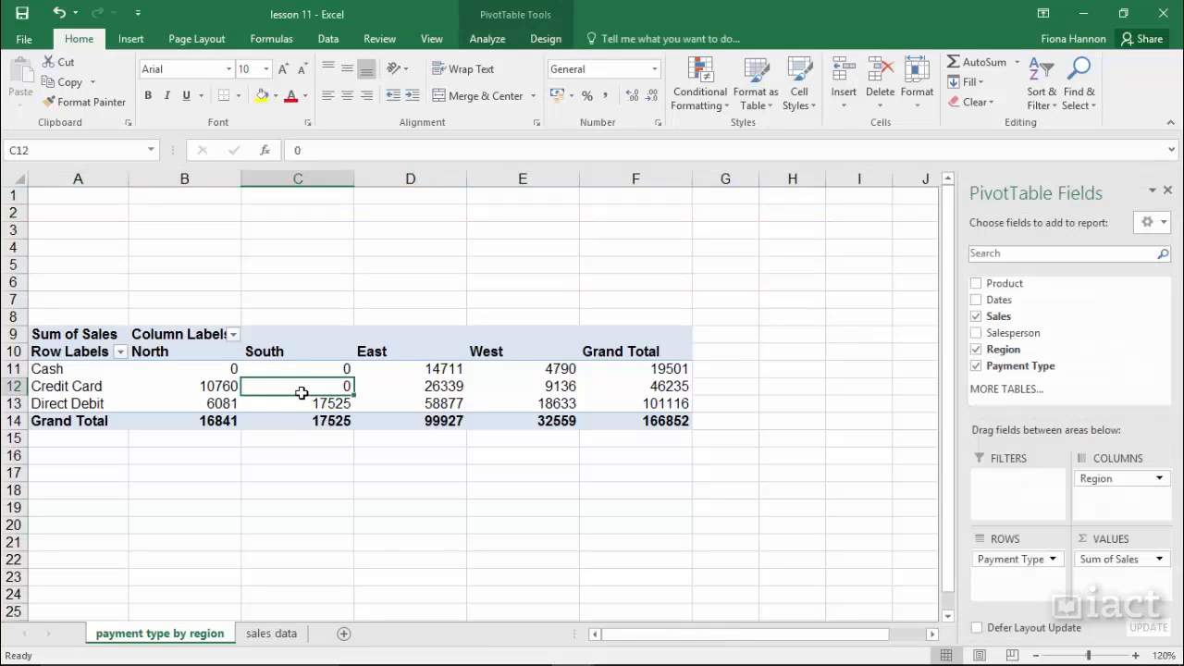
{"action": "left_click", "coordinate": [487, 43]}
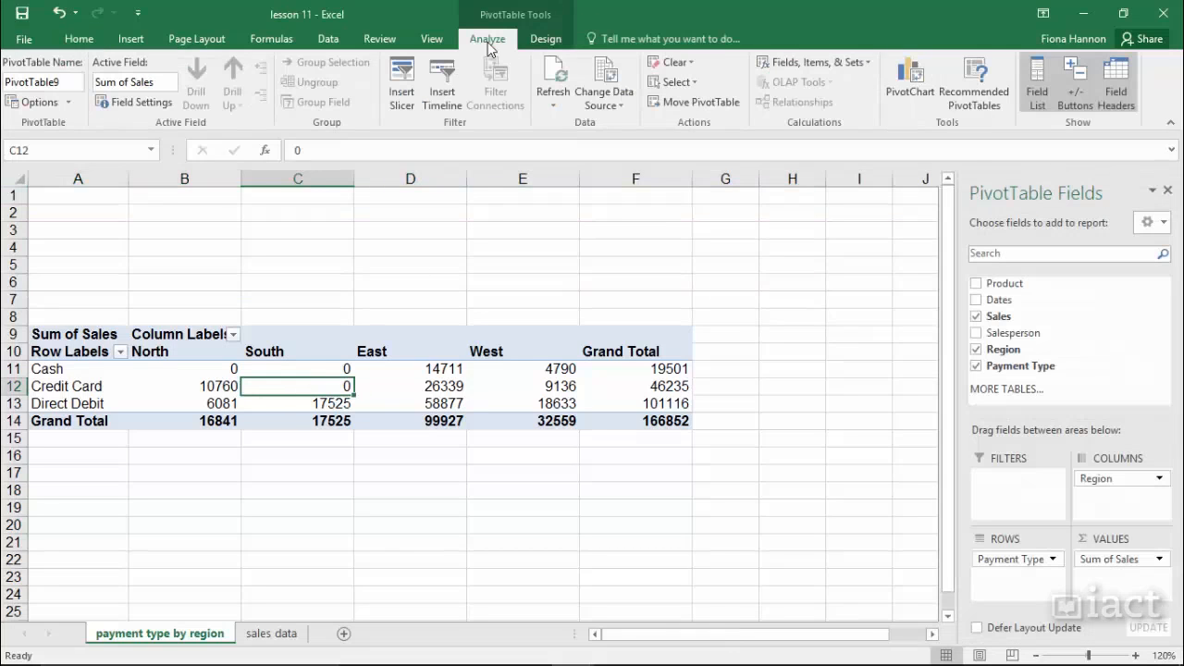
{"action": "left_click", "coordinate": [407, 96]}
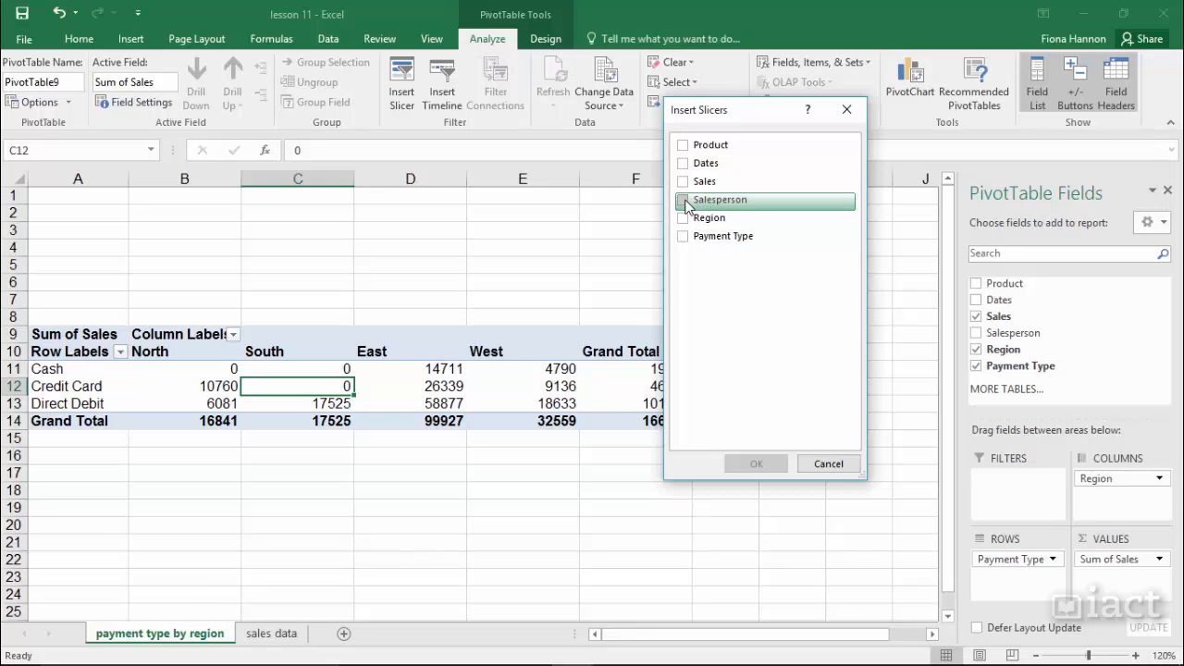
{"action": "left_click", "coordinate": [683, 147]}
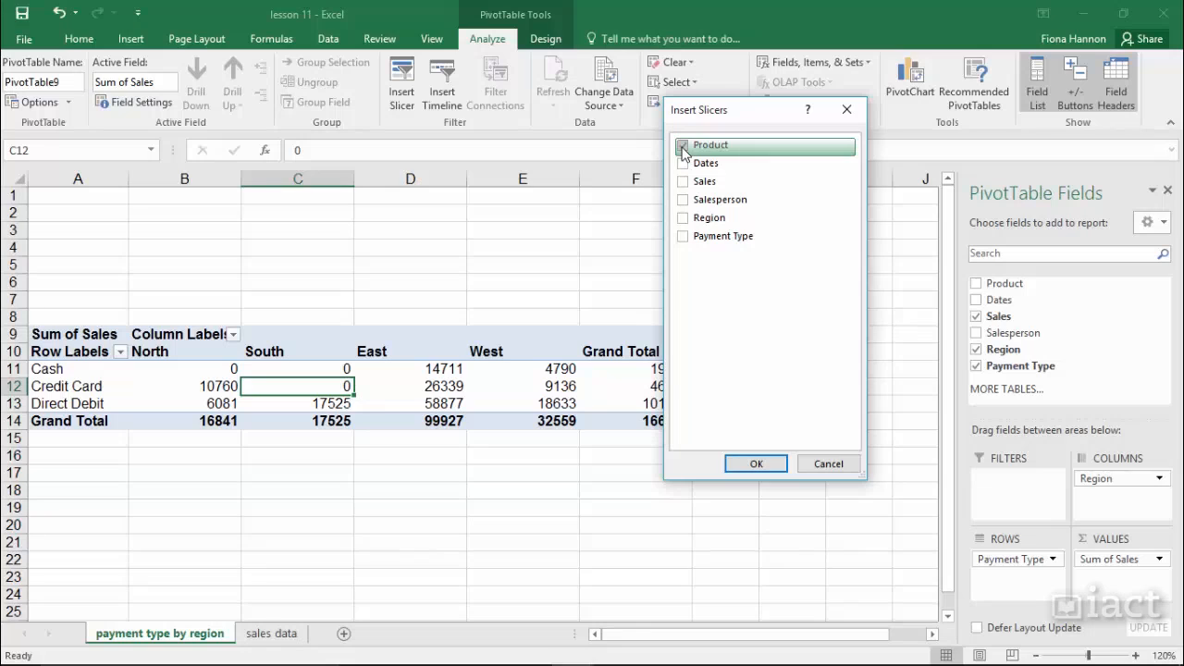
{"action": "left_click", "coordinate": [685, 202]}
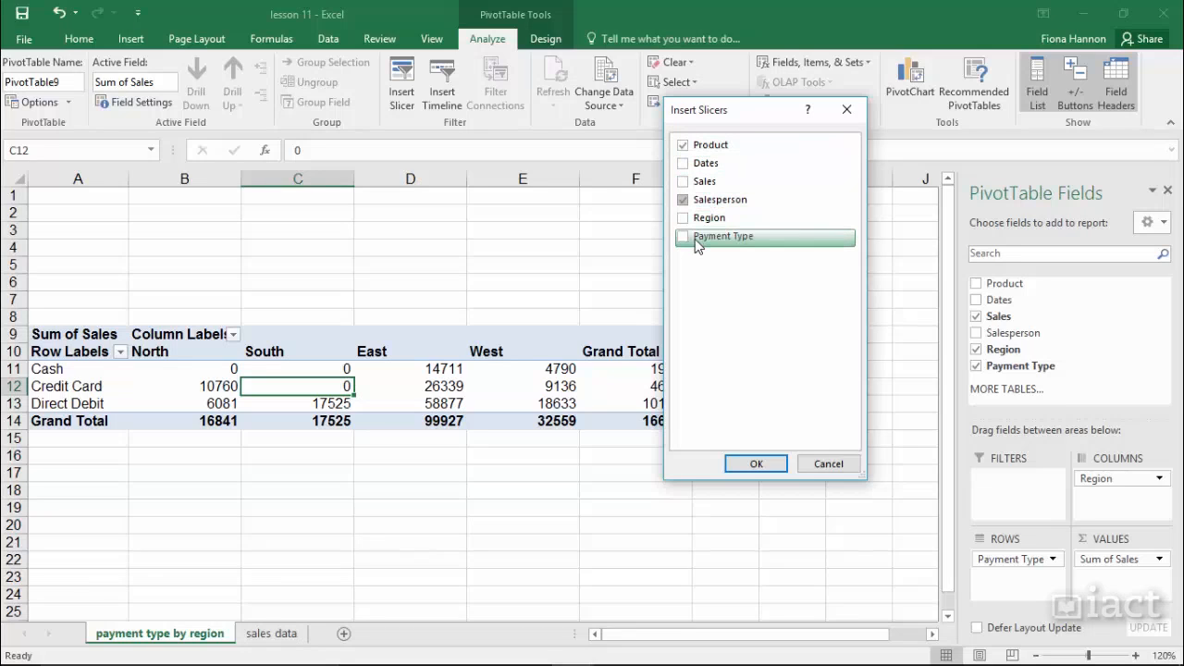
{"action": "left_click", "coordinate": [751, 471]}
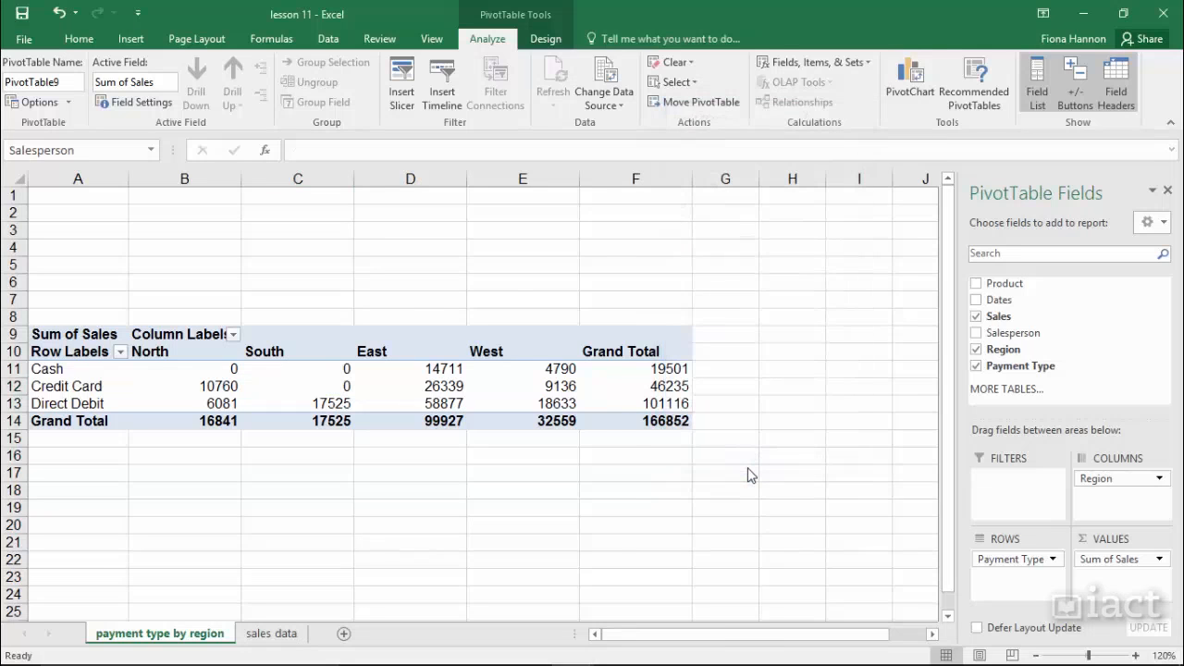
- Separate the two overlapping slicers and move the Product slicer to the top of columns A and B
{"action": "left_click_drag", "start_coordinate": [502, 311], "coordinate": [689, 258]}
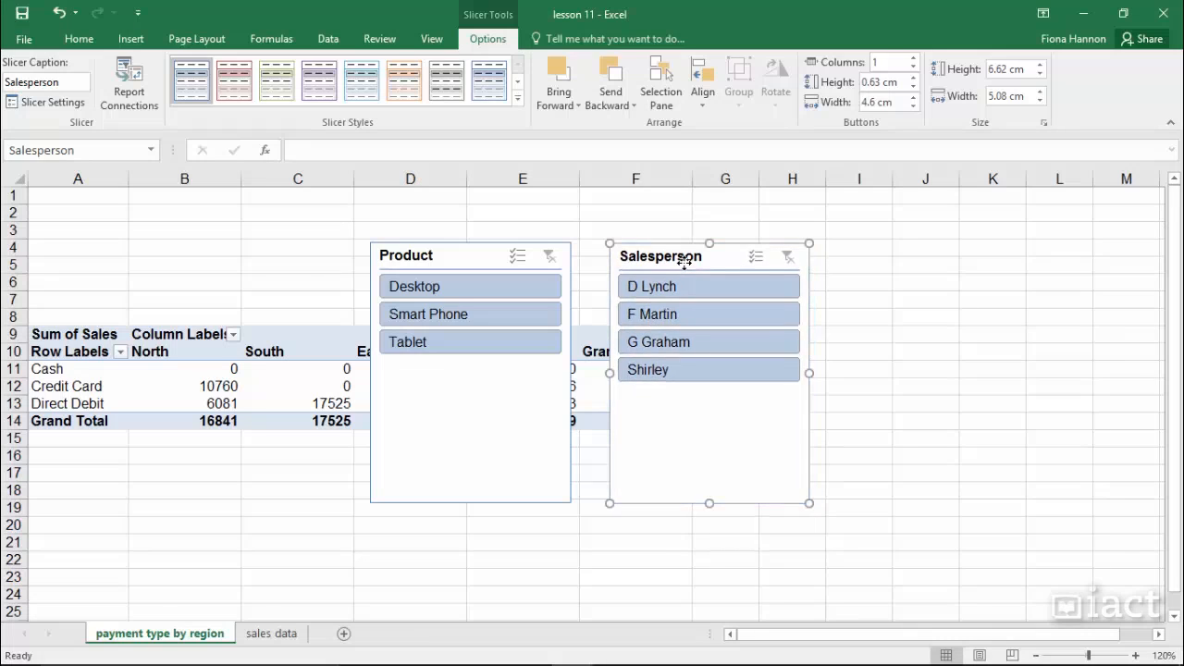
{"action": "left_click_drag", "start_coordinate": [517, 260], "coordinate": [481, 260]}
{"action": "left_click_drag", "start_coordinate": [642, 259], "coordinate": [603, 257]}
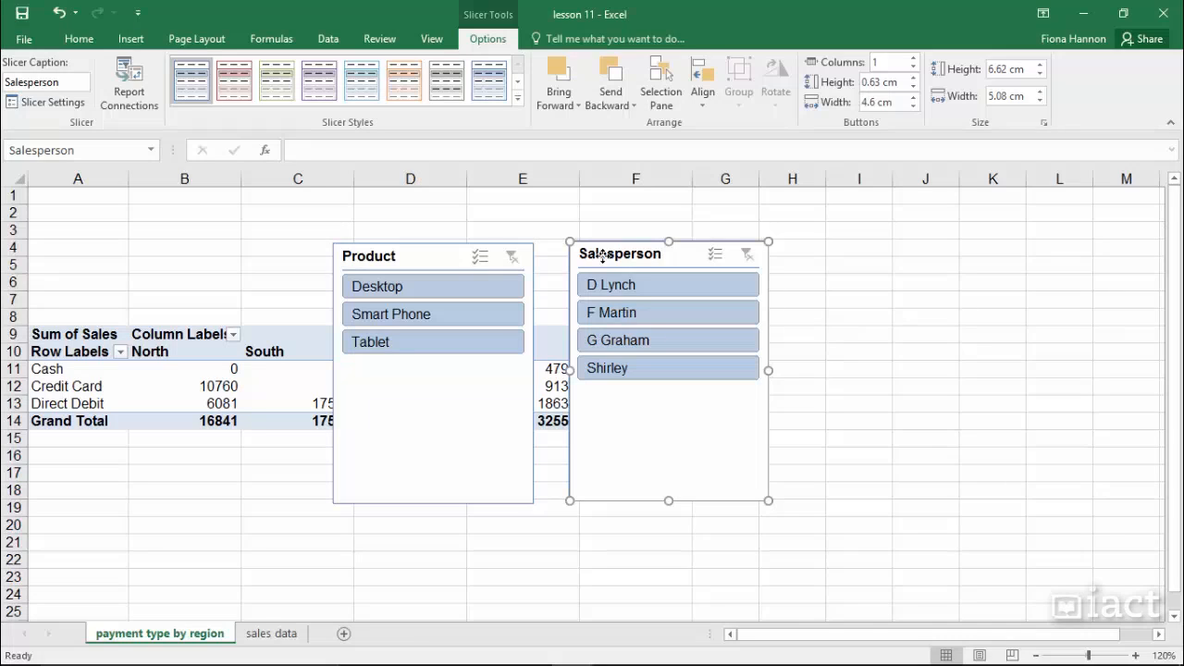
{"action": "left_click", "coordinate": [408, 259]}
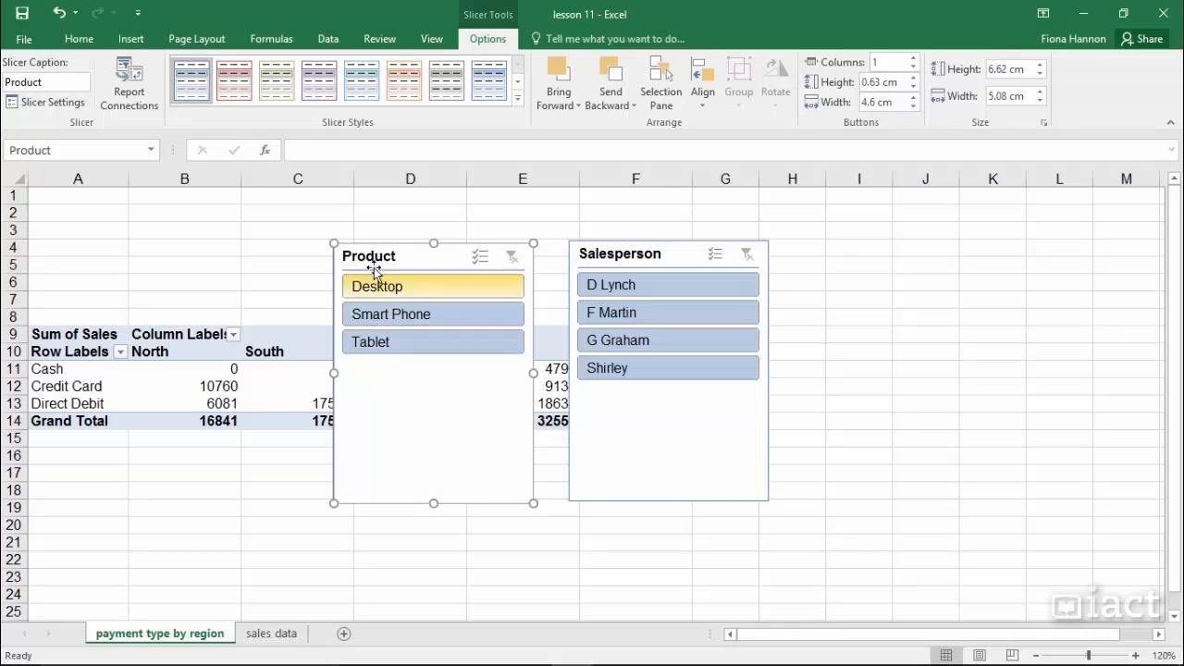
{"action": "left_click_drag", "start_coordinate": [338, 261], "coordinate": [68, 207]}
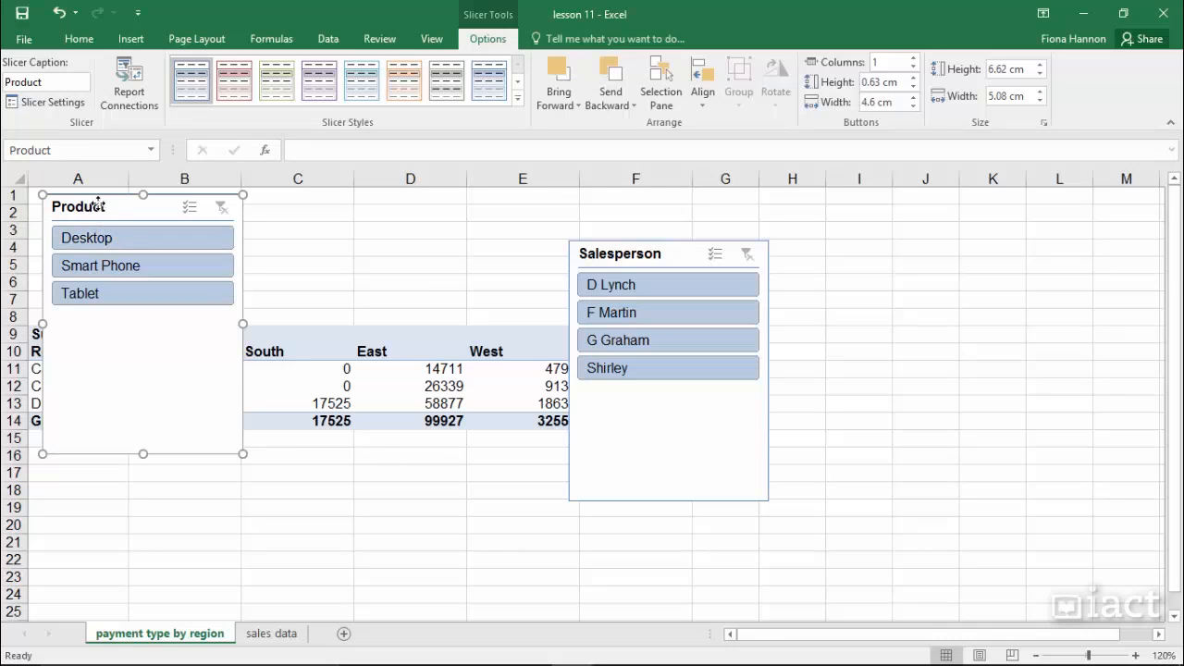
{"action": "left_click_drag", "start_coordinate": [100, 212], "coordinate": [104, 215]}
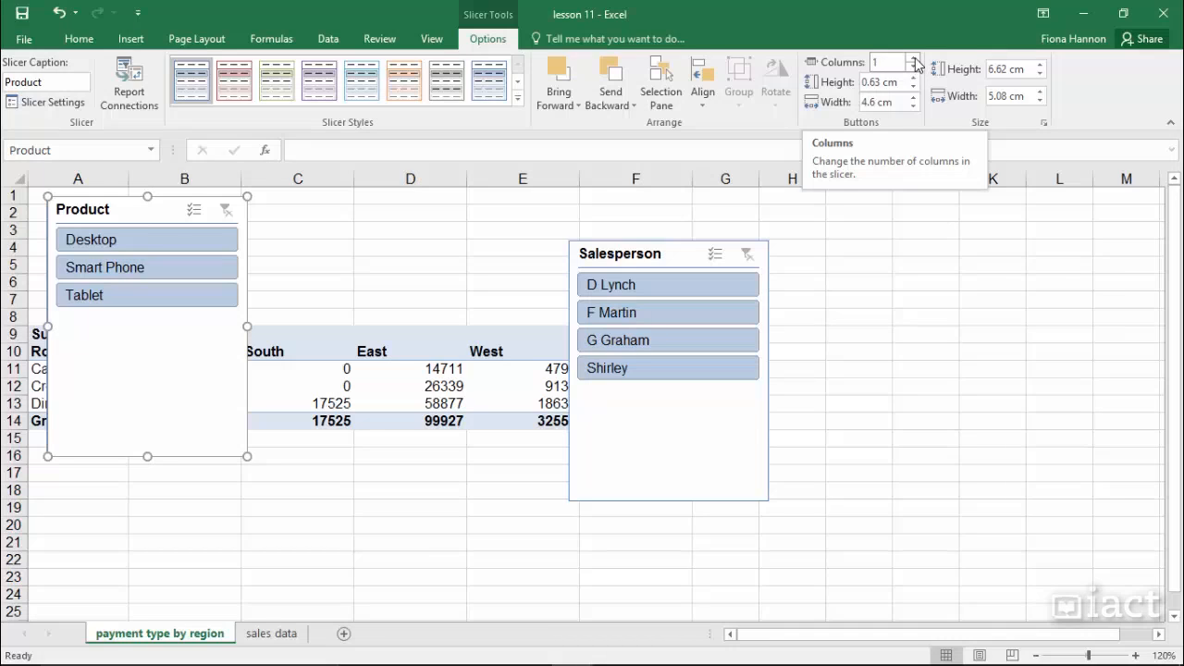
- Arrange the Product slicer's items in 3 columns and resize it to about 1.75 cm high and 11.2 cm wide
{"action": "left_click", "coordinate": [914, 58]}
{"action": "left_click", "coordinate": [914, 59]}
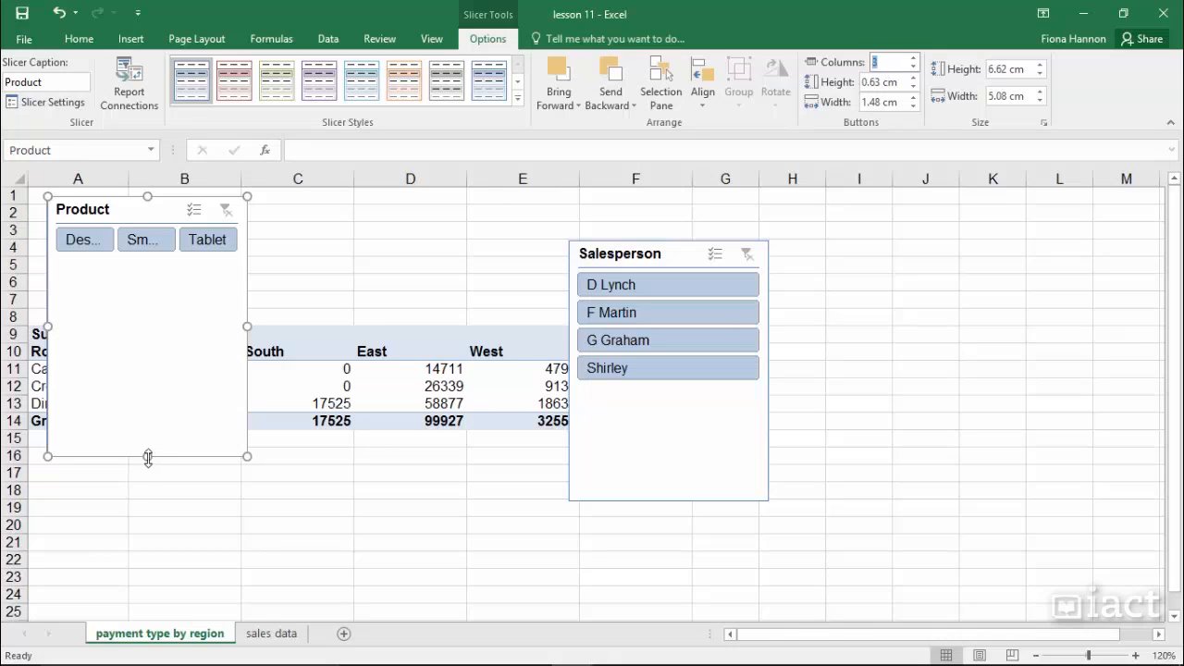
{"action": "left_click_drag", "start_coordinate": [147, 456], "coordinate": [155, 265]}
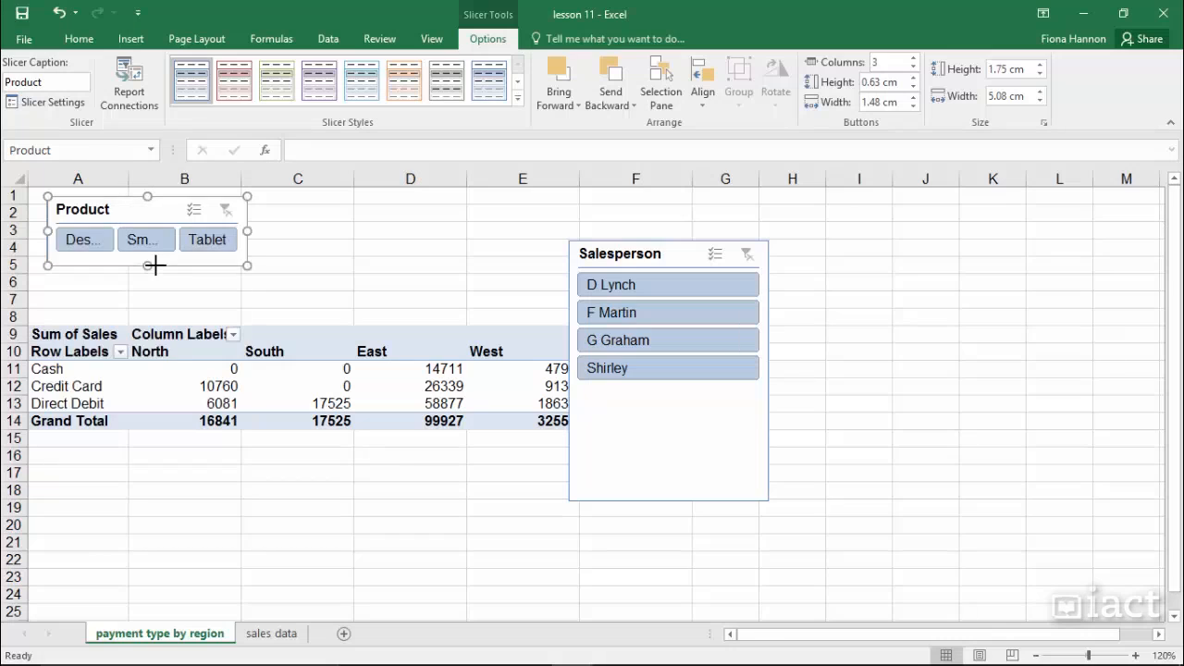
{"action": "left_click_drag", "start_coordinate": [246, 231], "coordinate": [487, 230]}
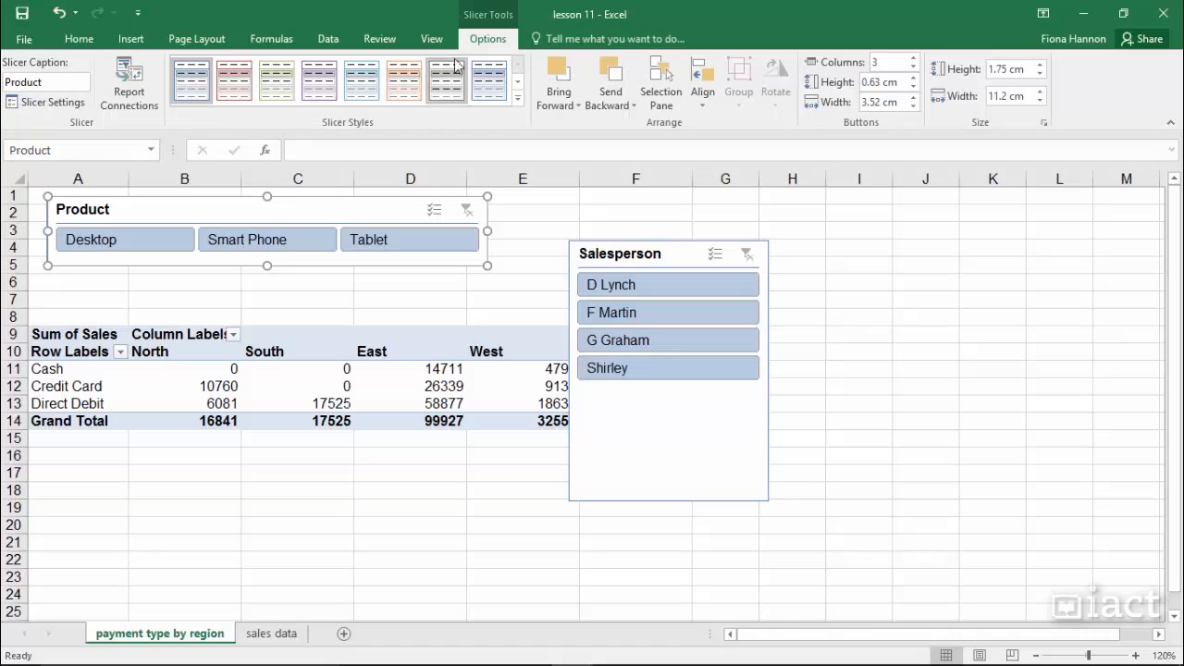
- Try several slicer styles on the Product slicer and apply the dark blue one
{"action": "left_click", "coordinate": [275, 86]}
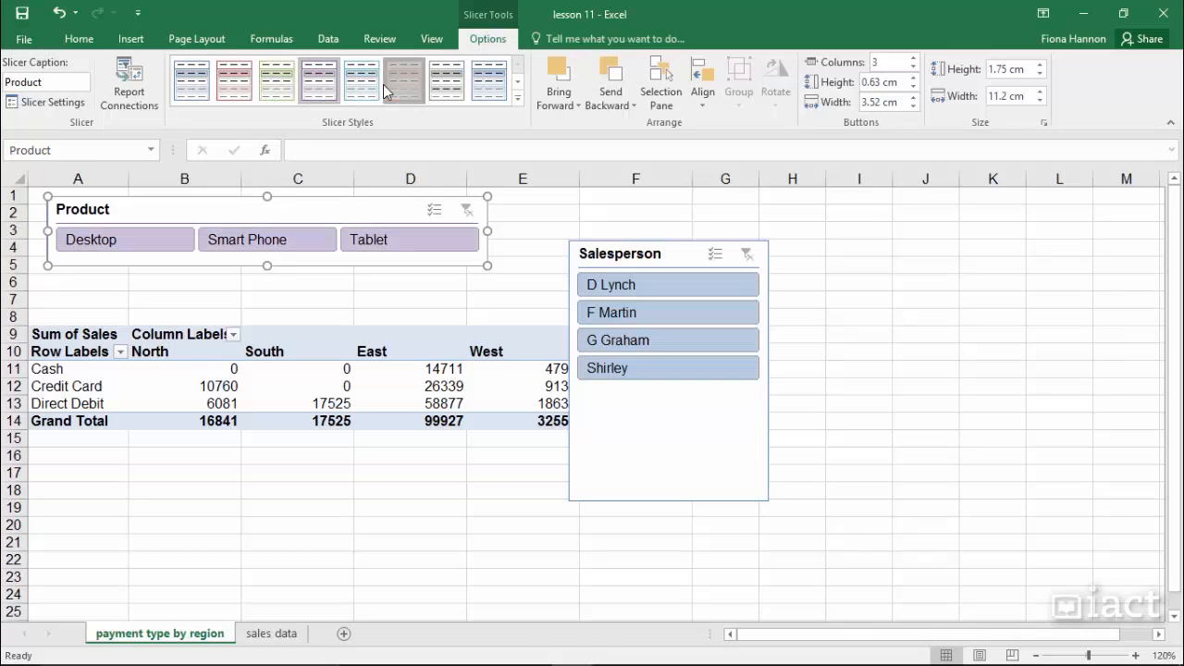
{"action": "left_click", "coordinate": [518, 98]}
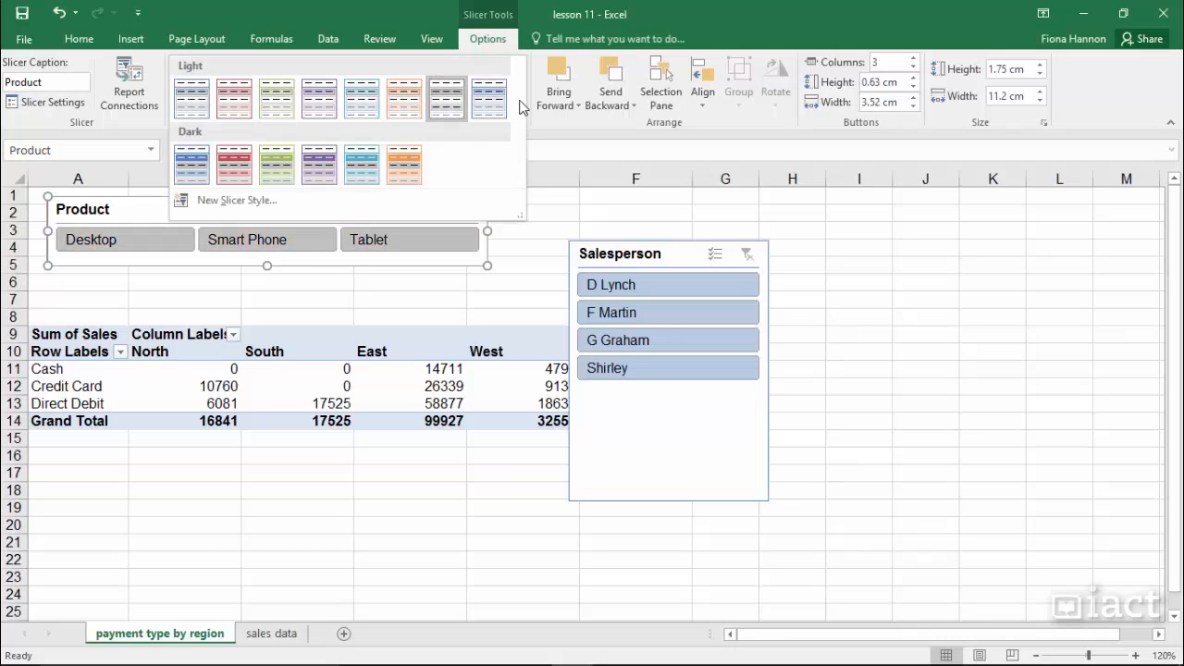
{"action": "left_click", "coordinate": [403, 164]}
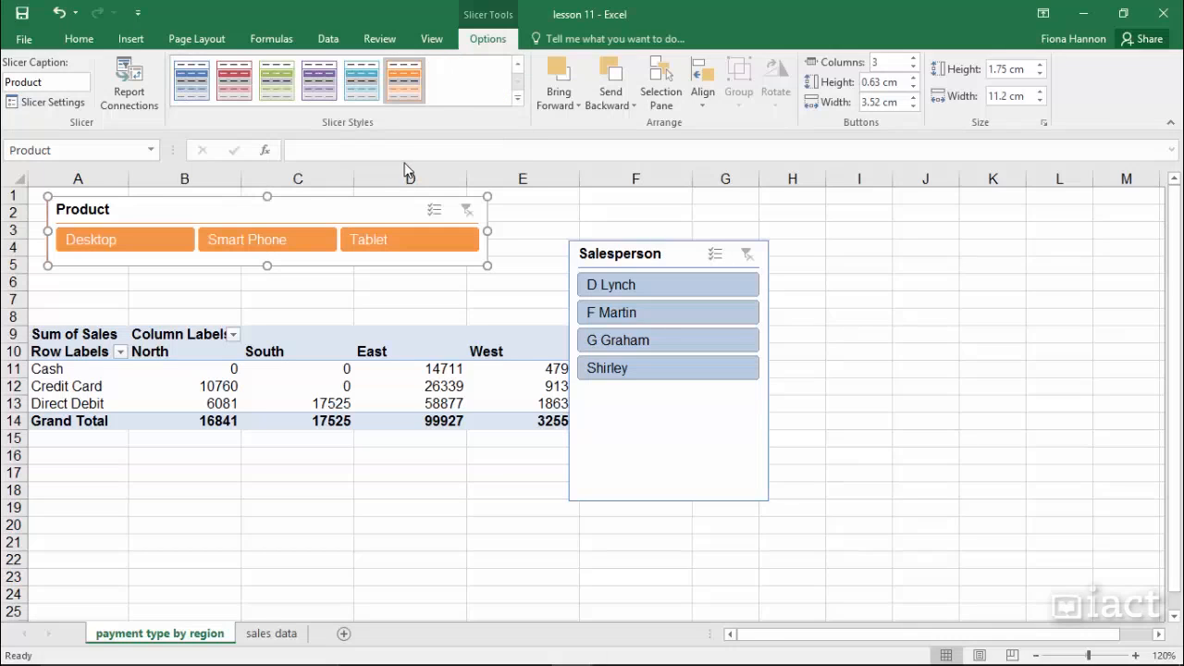
{"action": "left_click", "coordinate": [363, 85]}
{"action": "left_click", "coordinate": [207, 85]}
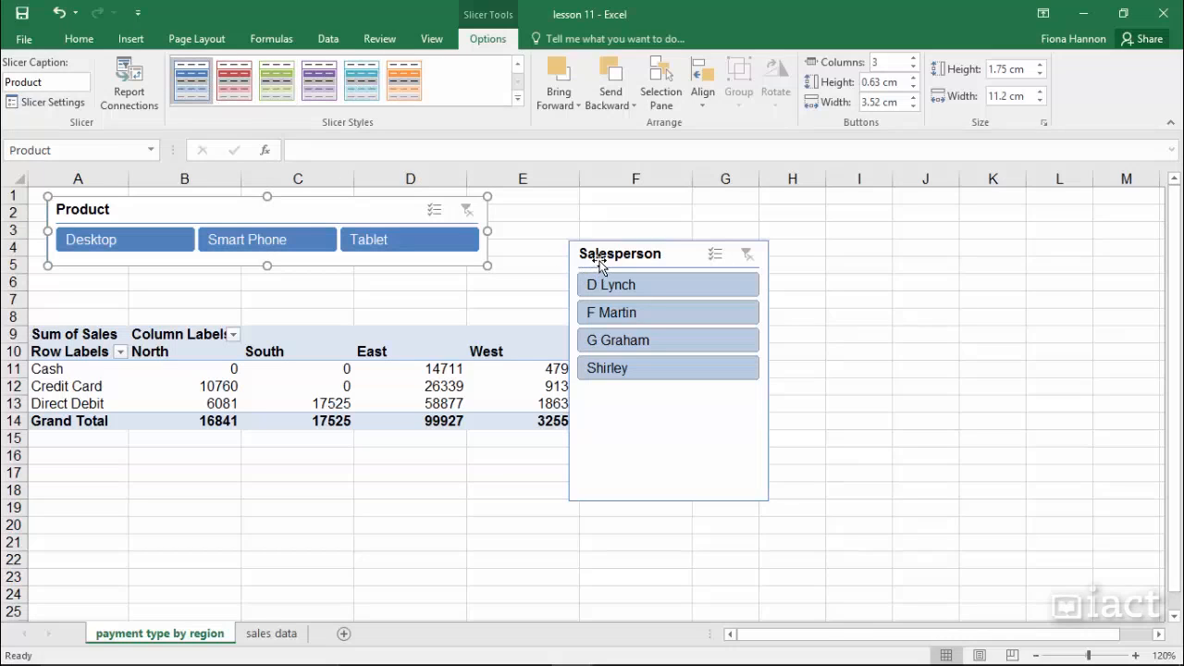
- Place the Salesperson slicer directly beside the Product slicer and arrange its items in 4 columns
{"action": "left_click_drag", "start_coordinate": [599, 263], "coordinate": [524, 218]}
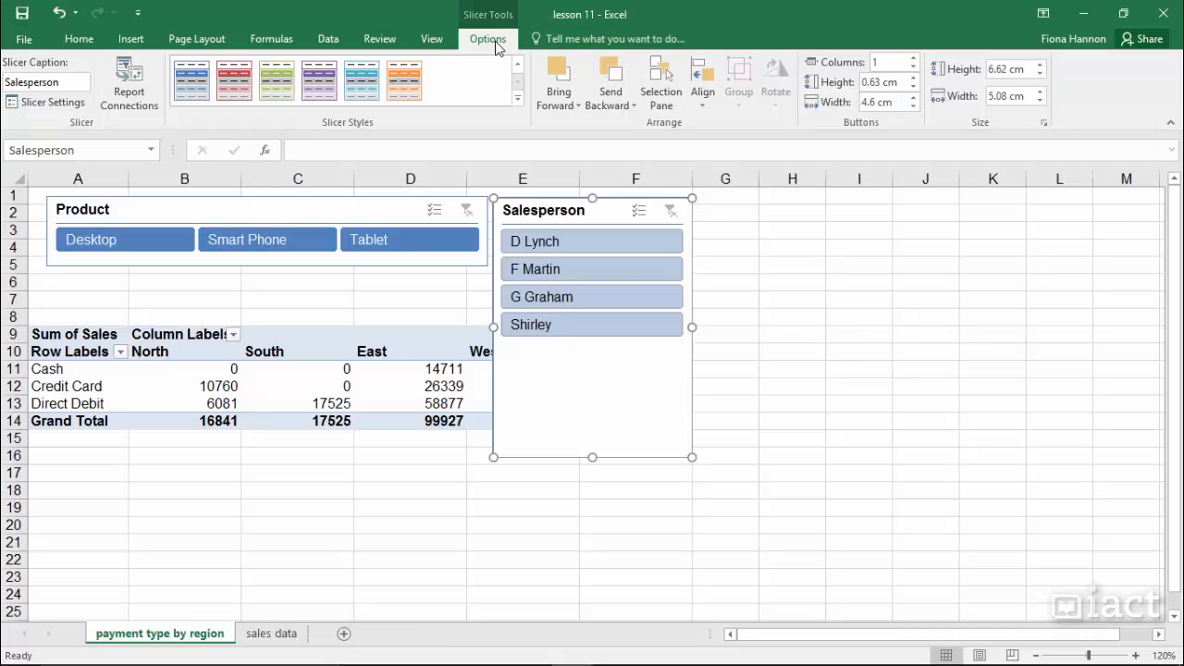
{"action": "left_click", "coordinate": [914, 59]}
{"action": "left_click", "coordinate": [913, 58]}
{"action": "left_click", "coordinate": [913, 59]}
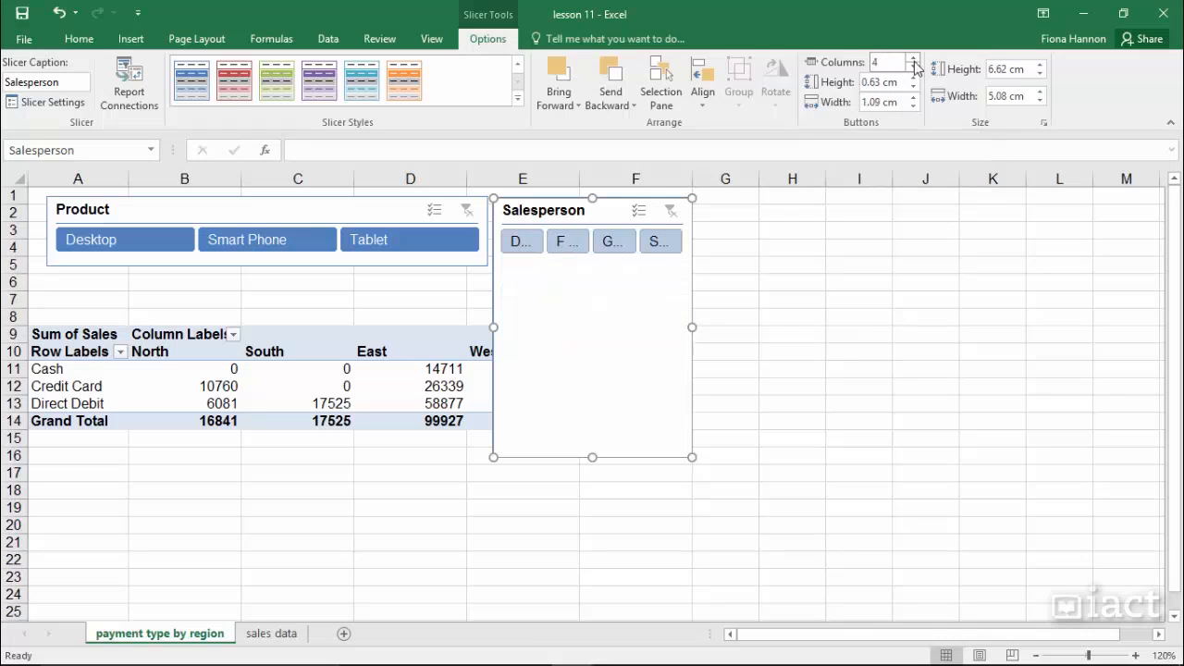
- Resize the Salesperson slicer to about 1.75 cm high and 13.12 cm wide, and apply the dark orange slicer style
{"action": "left_click_drag", "start_coordinate": [692, 327], "coordinate": [1008, 312]}
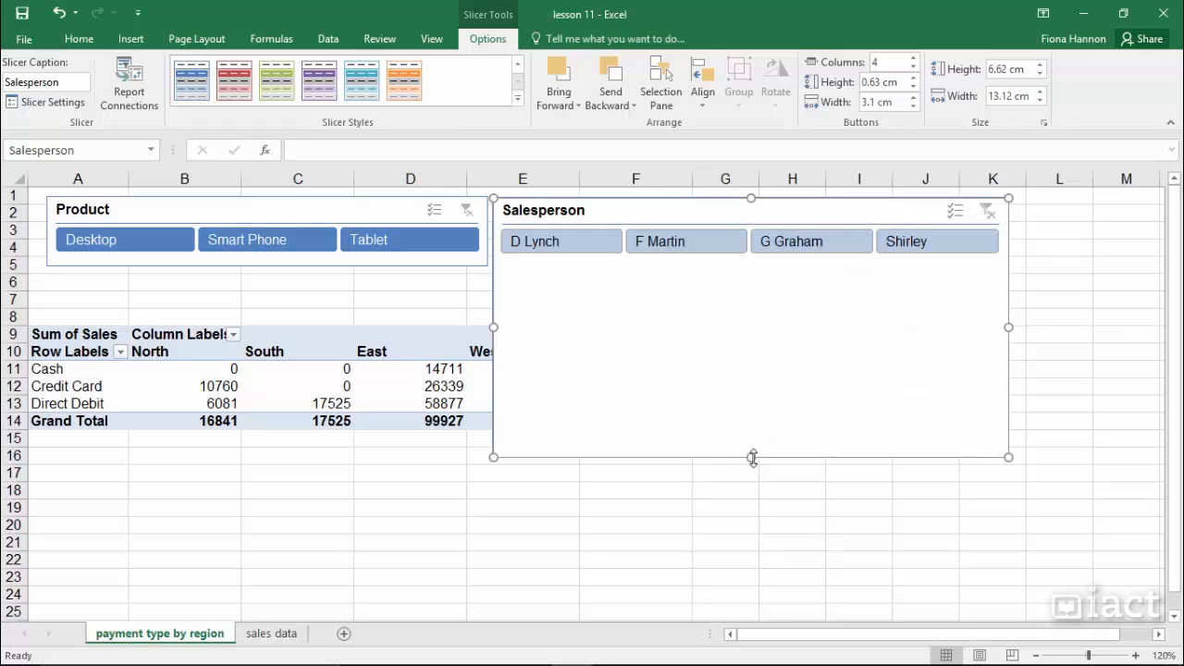
{"action": "left_click_drag", "start_coordinate": [756, 455], "coordinate": [718, 266]}
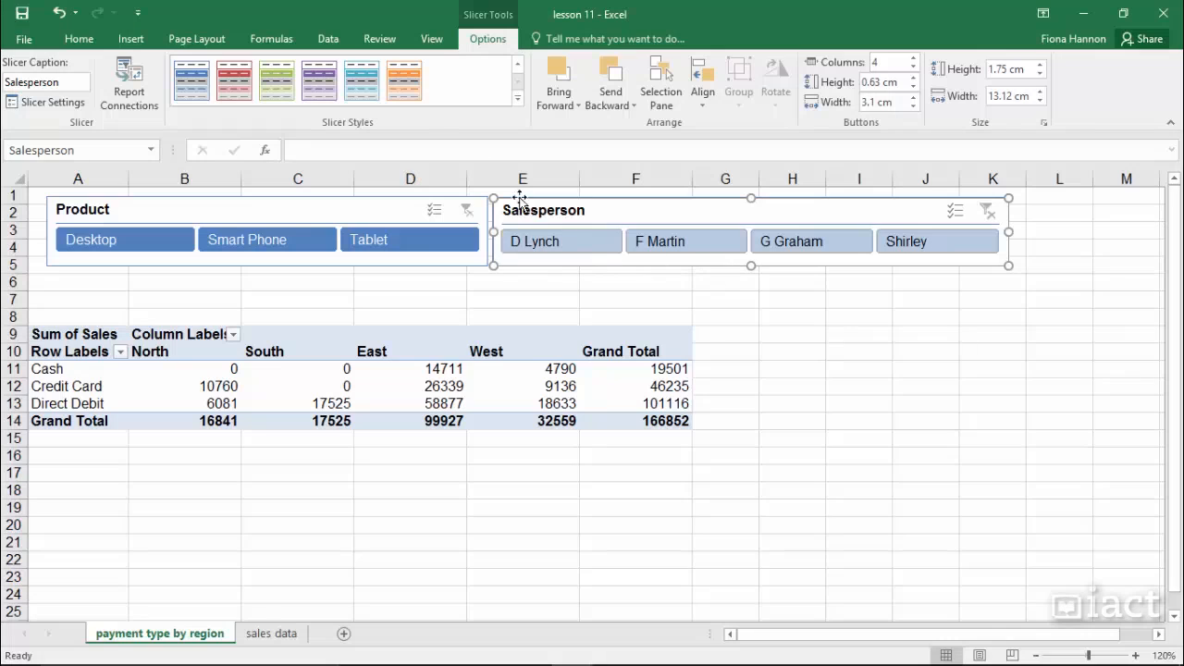
{"action": "left_click", "coordinate": [409, 85]}
{"action": "left_click", "coordinate": [370, 281]}
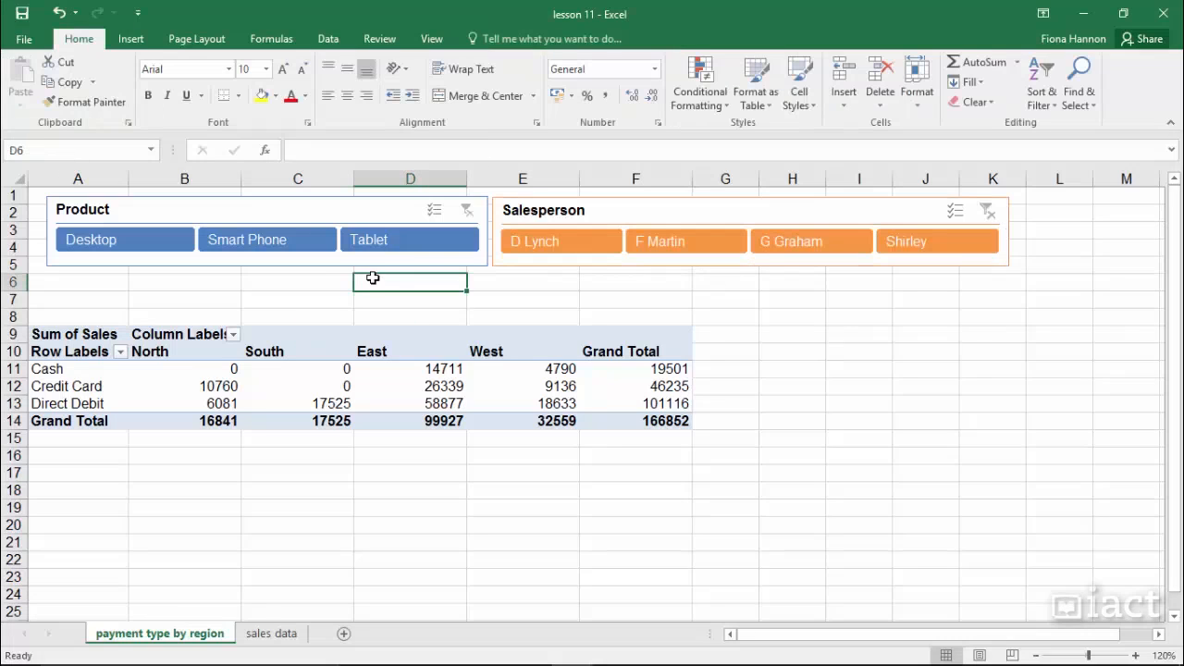
- Shift the Product and Salesperson slicers slightly left so they line up in a row above the PivotTable
{"action": "left_click", "coordinate": [346, 219]}
{"action": "left_click_drag", "start_coordinate": [346, 220], "coordinate": [339, 216]}
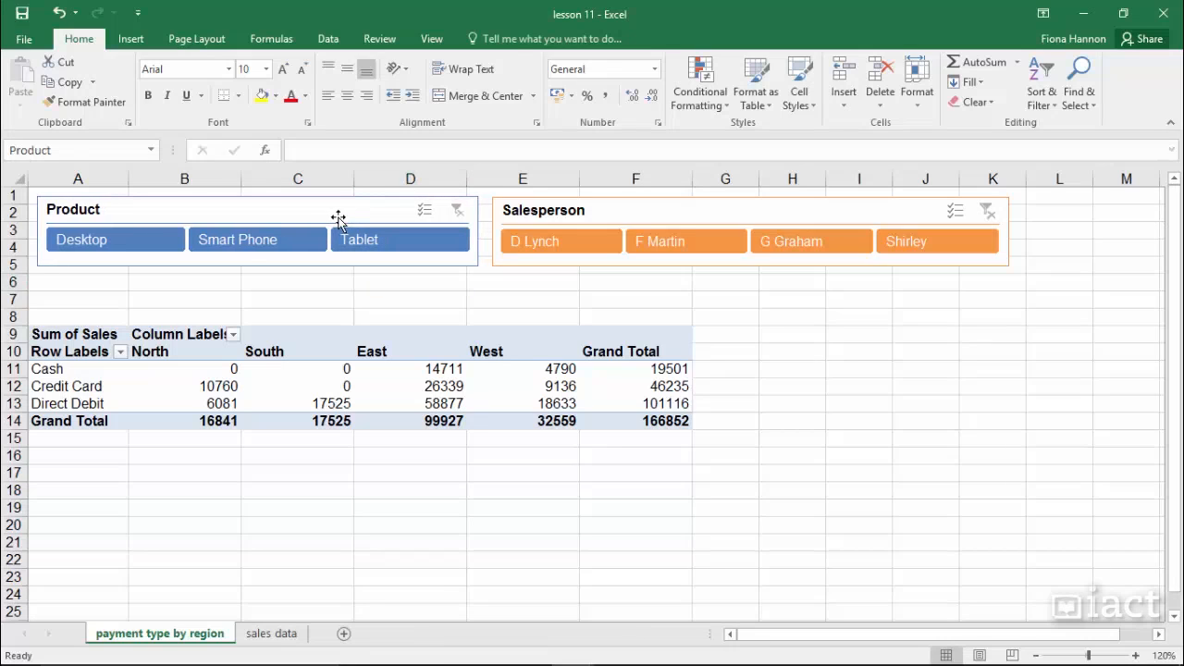
{"action": "left_click_drag", "start_coordinate": [552, 207], "coordinate": [547, 206]}
{"action": "left_click", "coordinate": [506, 307]}
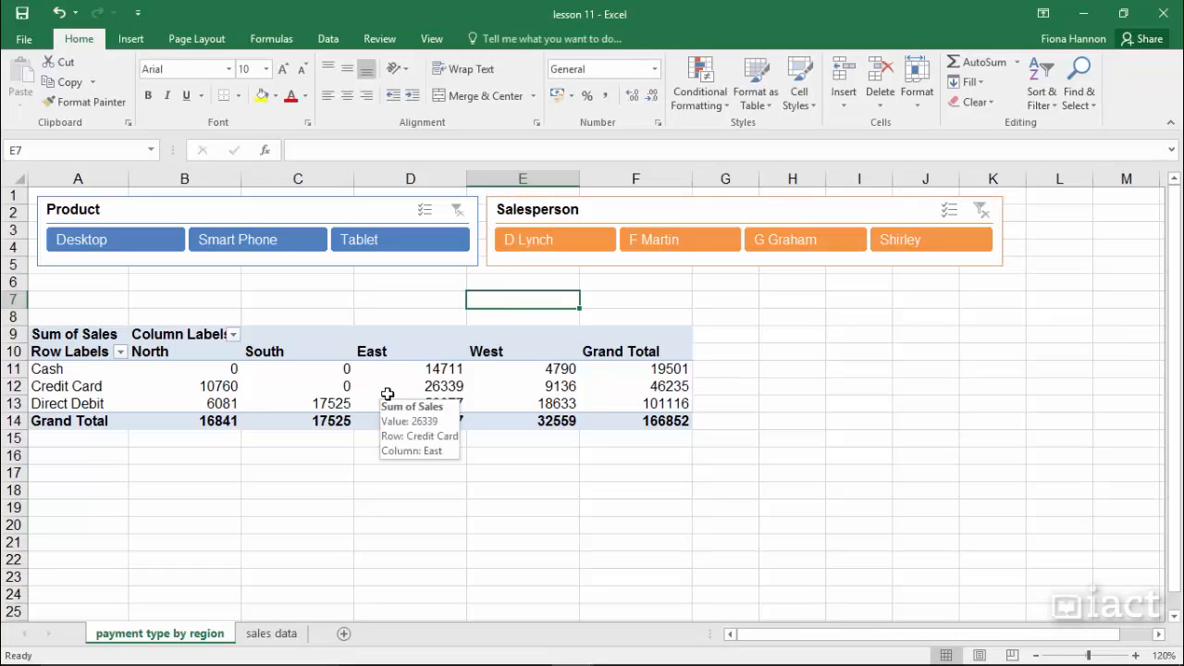
- Filter the PivotTable to Smart Phone with the Product slicer and clear that filter again
{"action": "left_click", "coordinate": [262, 248]}
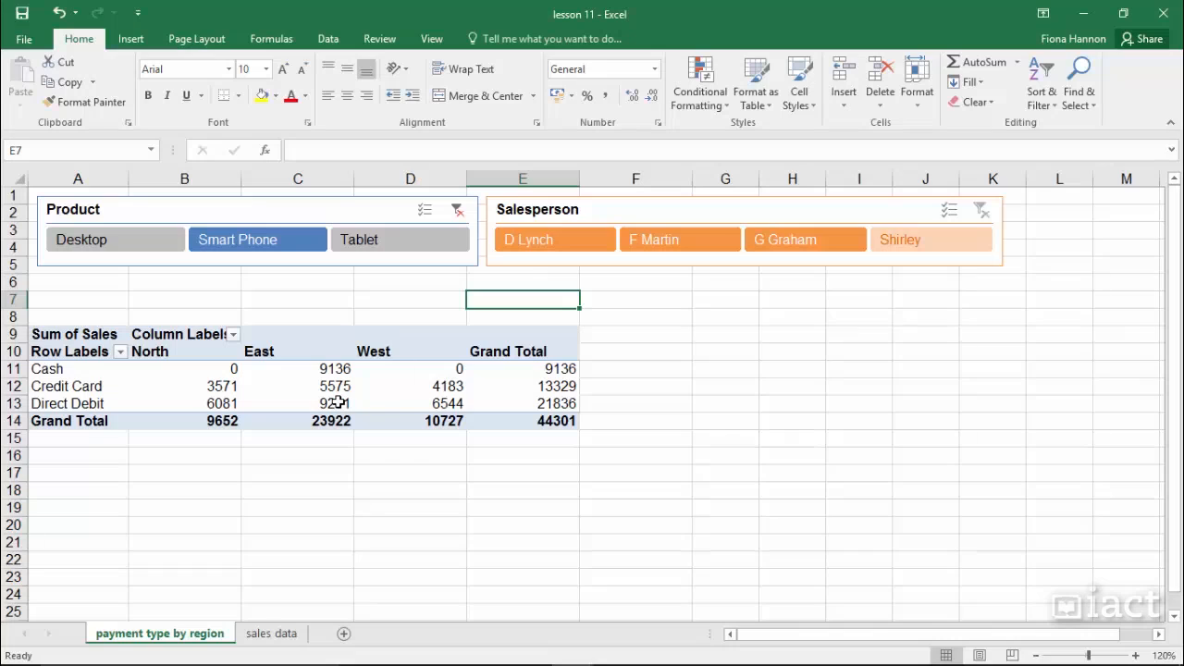
{"action": "mouse_move", "coordinate": [339, 403]}
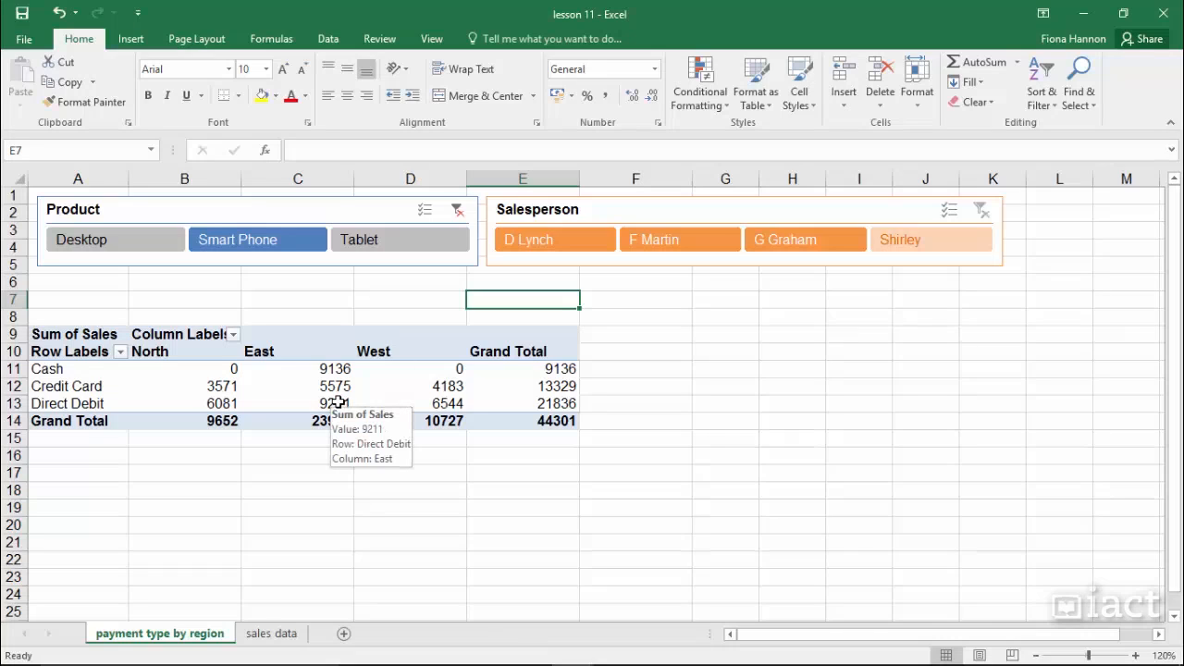
{"action": "left_click", "coordinate": [457, 211]}
- Filter the PivotTable by the first salesperson listed in the Salesperson slicer and by Smart Phone in the Product slicer
{"action": "left_click", "coordinate": [532, 215]}
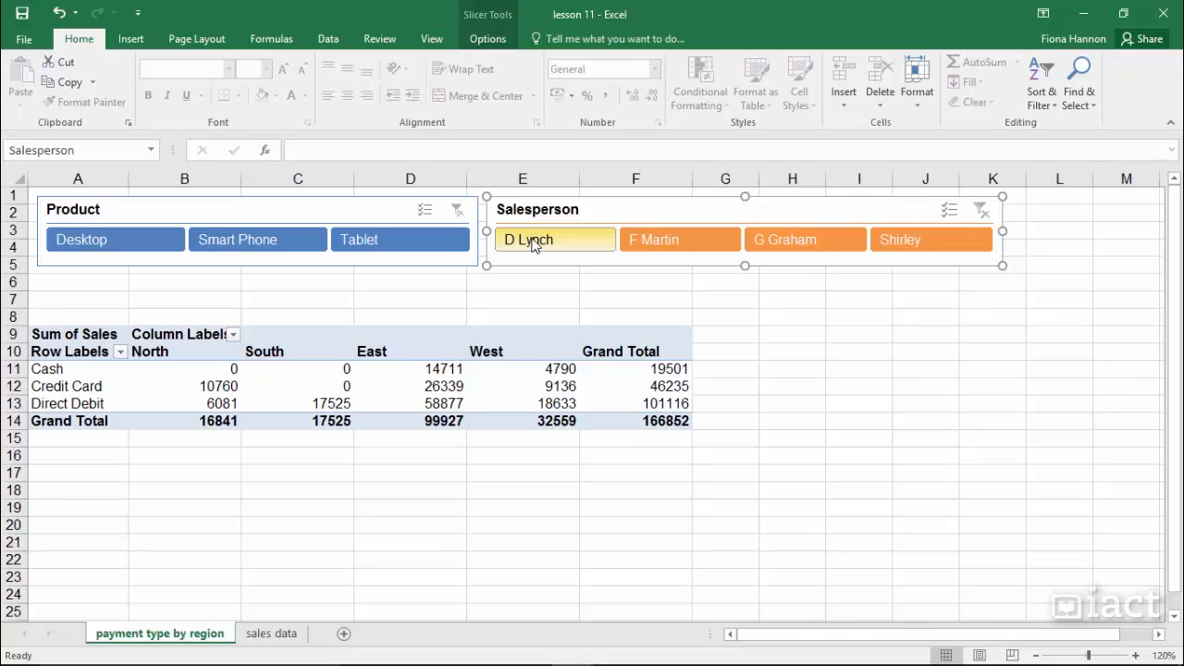
{"action": "left_click", "coordinate": [532, 242]}
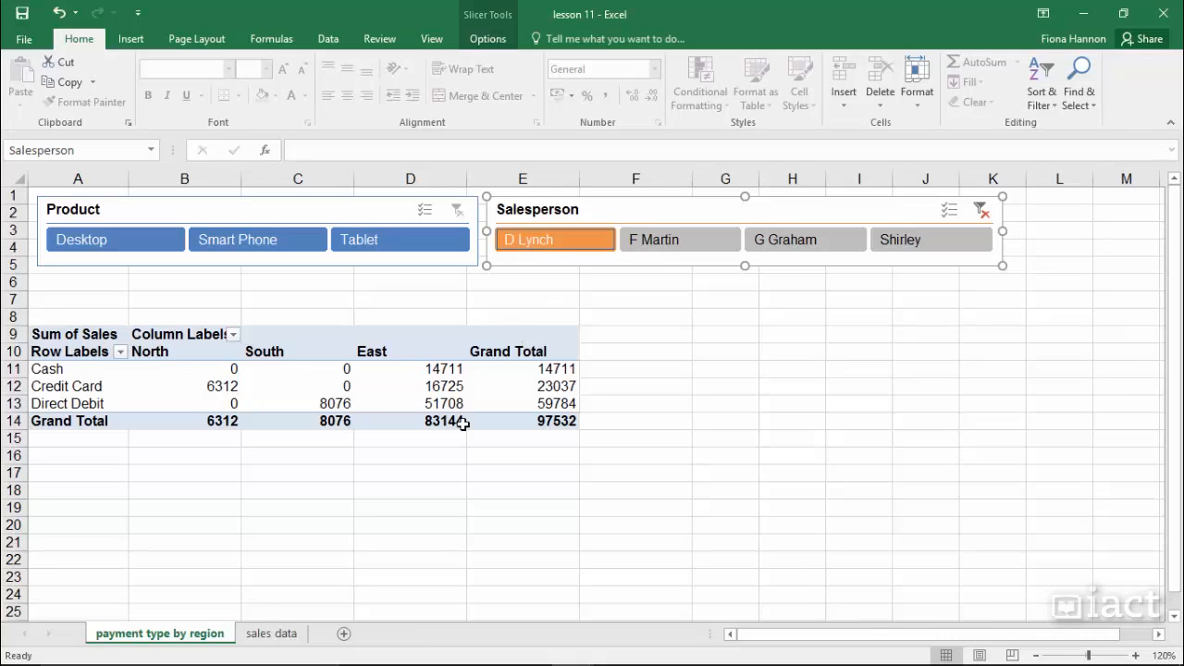
{"action": "mouse_move", "coordinate": [462, 423]}
{"action": "left_click", "coordinate": [257, 250]}
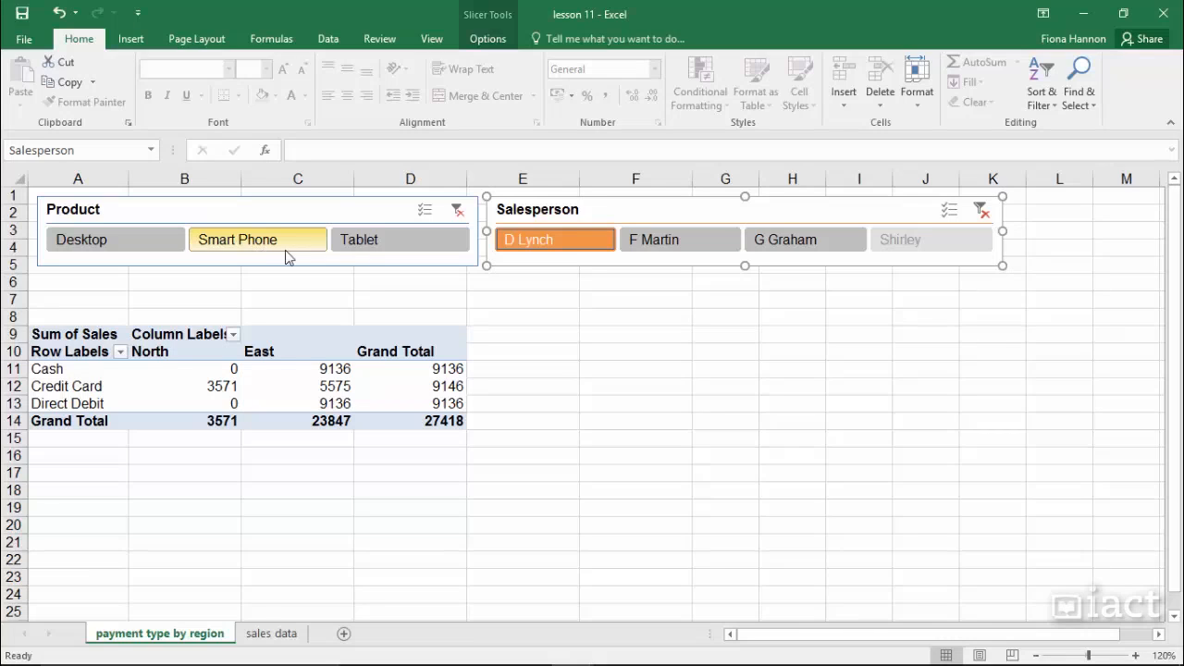
- Clear the filters from both the Product slicer and the Salesperson slicer
{"action": "left_click", "coordinate": [458, 211]}
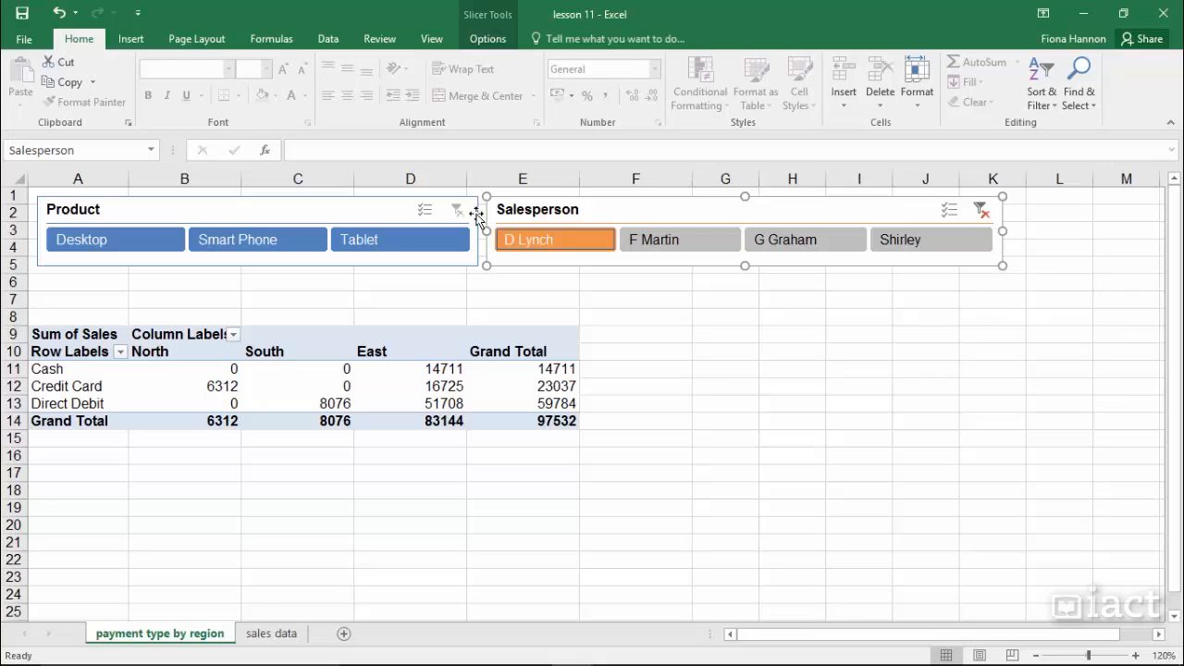
{"action": "left_click", "coordinate": [983, 211]}
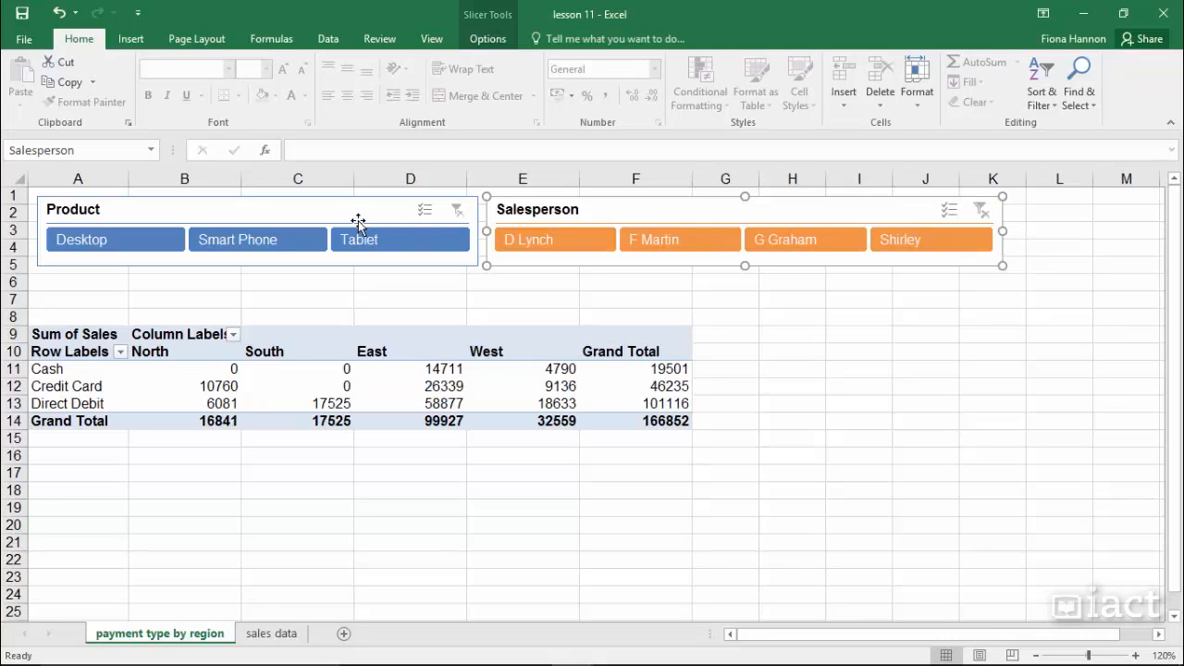
- Exclude Smart Phone using multi-select in the Product slicer, then filter by Smart Phone alone, clearing the filter after each
{"action": "left_click", "coordinate": [431, 214]}
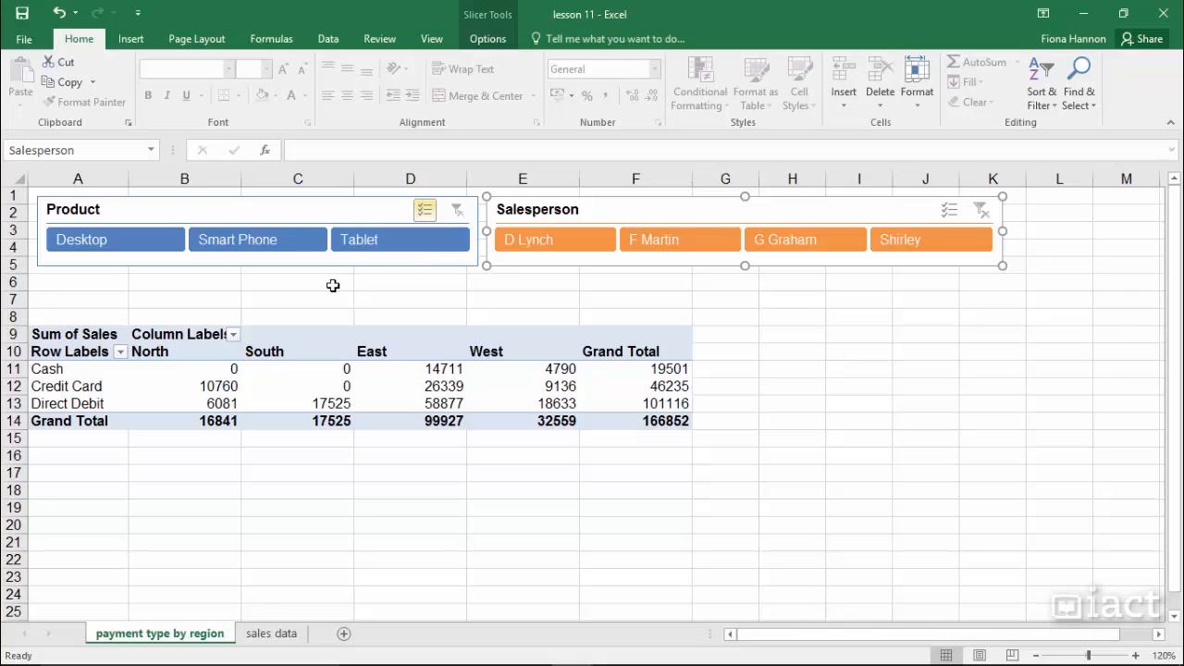
{"action": "left_click", "coordinate": [239, 246]}
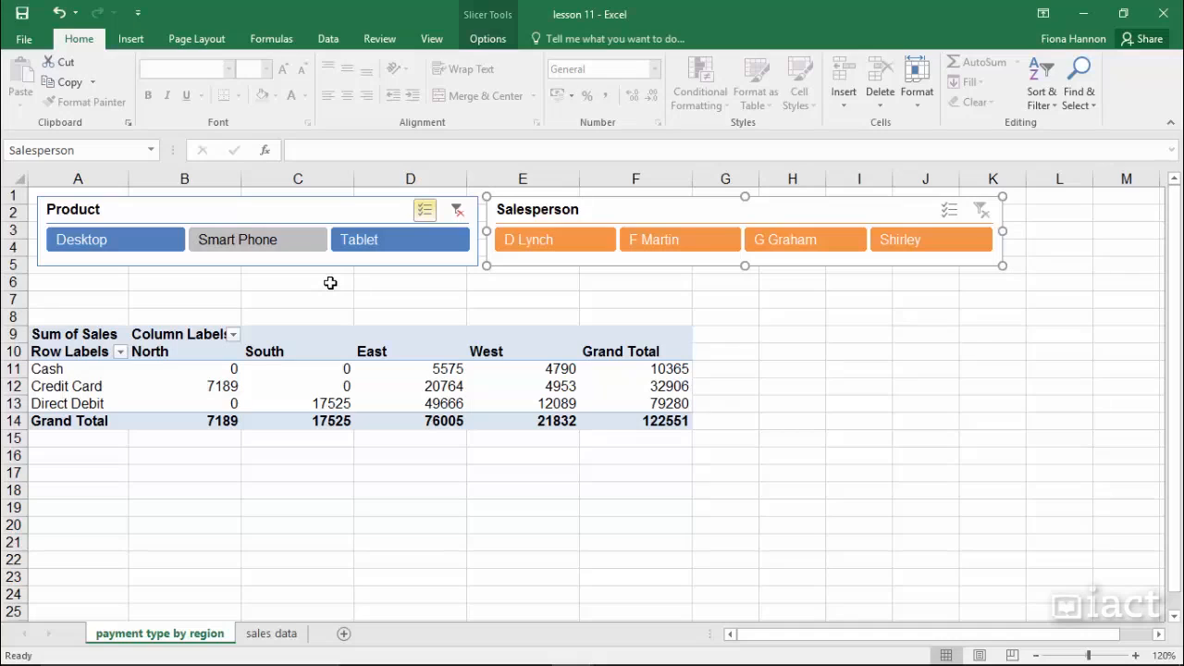
{"action": "left_click", "coordinate": [457, 212]}
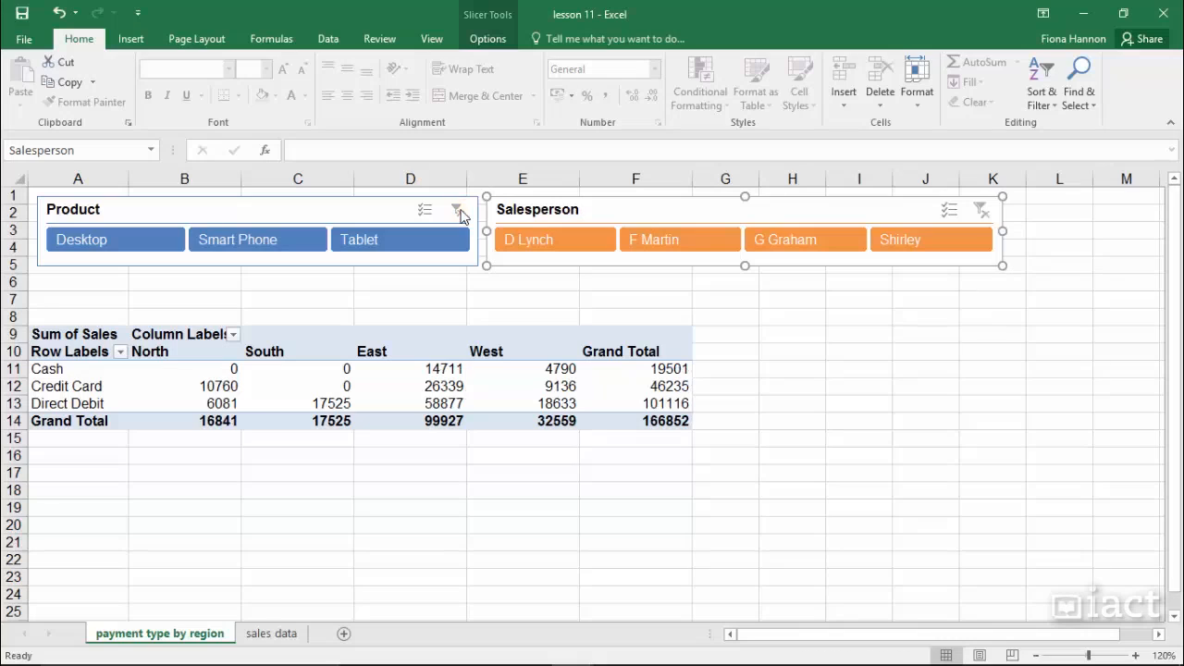
{"action": "left_click", "coordinate": [285, 248]}
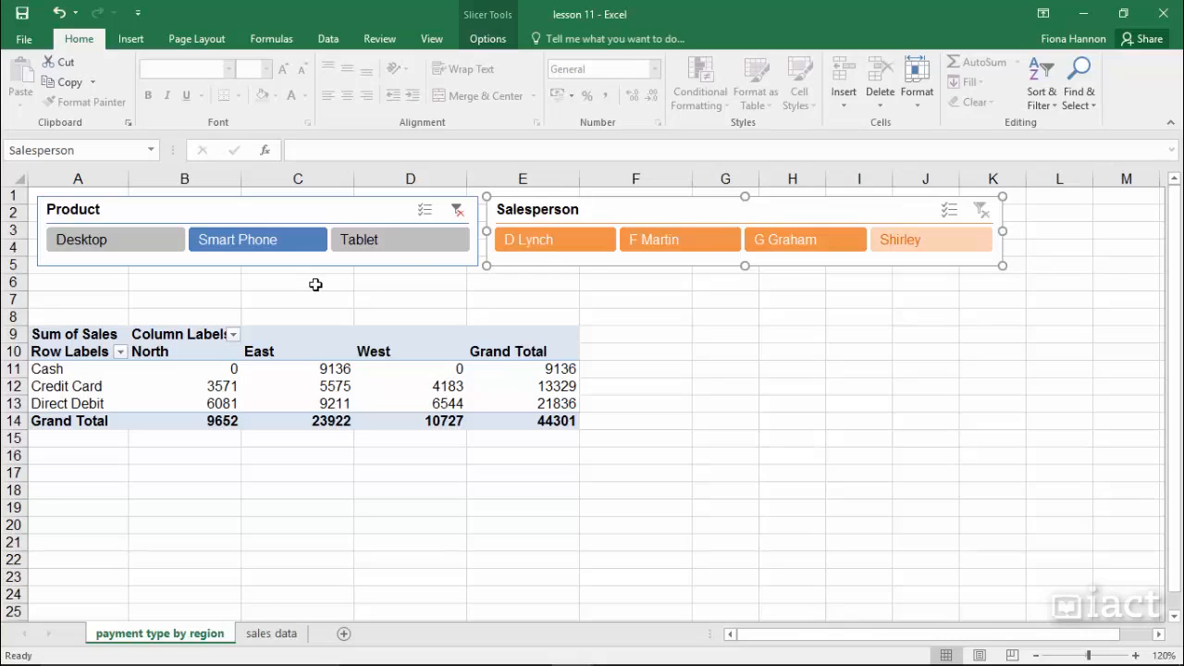
{"action": "left_click", "coordinate": [457, 211]}
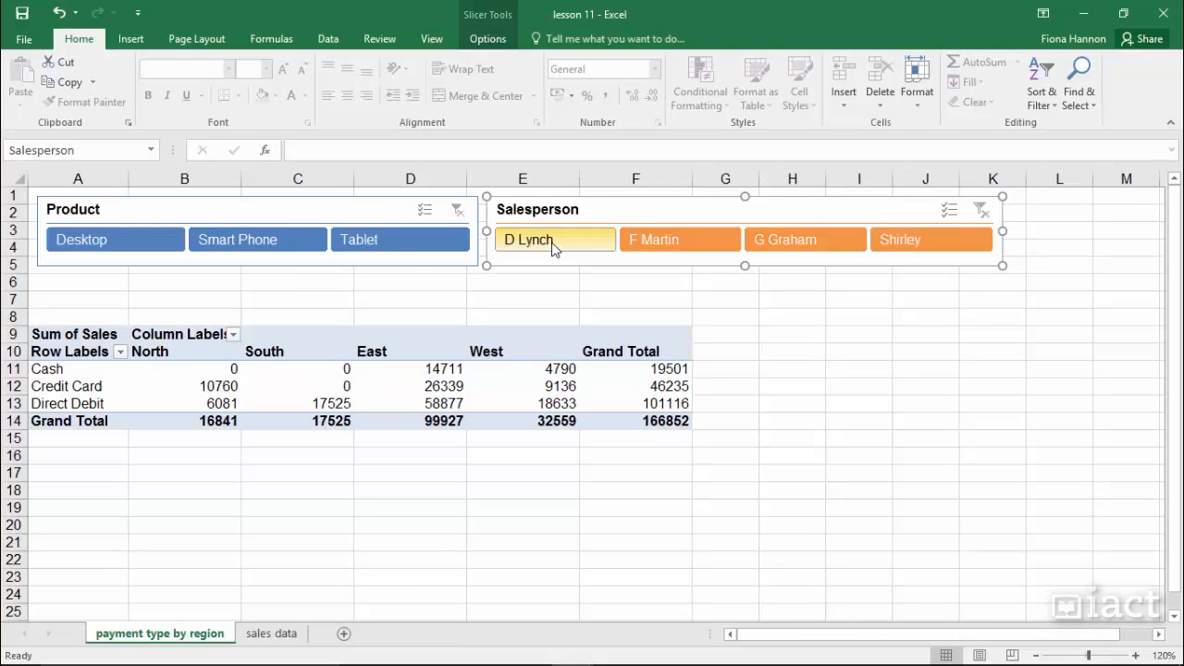
- Use multi-select in the Salesperson slicer to exclude the second and fourth salespeople, turn multi-select off and clear the filter
{"action": "left_click", "coordinate": [955, 212]}
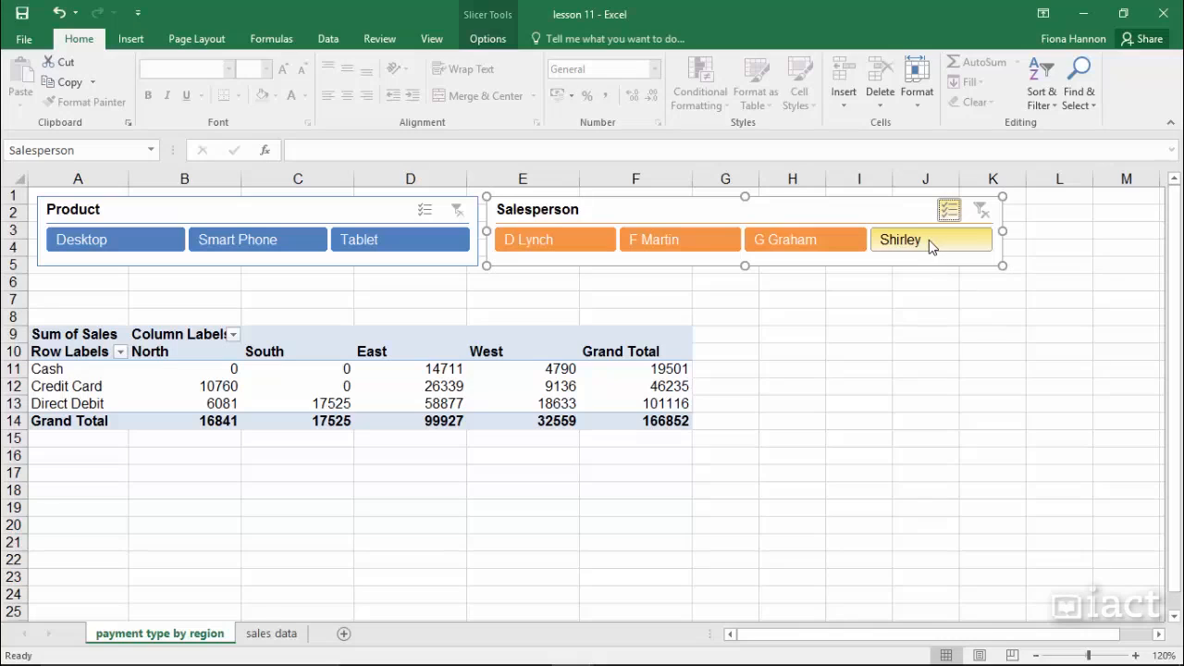
{"action": "left_click", "coordinate": [928, 240]}
{"action": "left_click", "coordinate": [674, 244]}
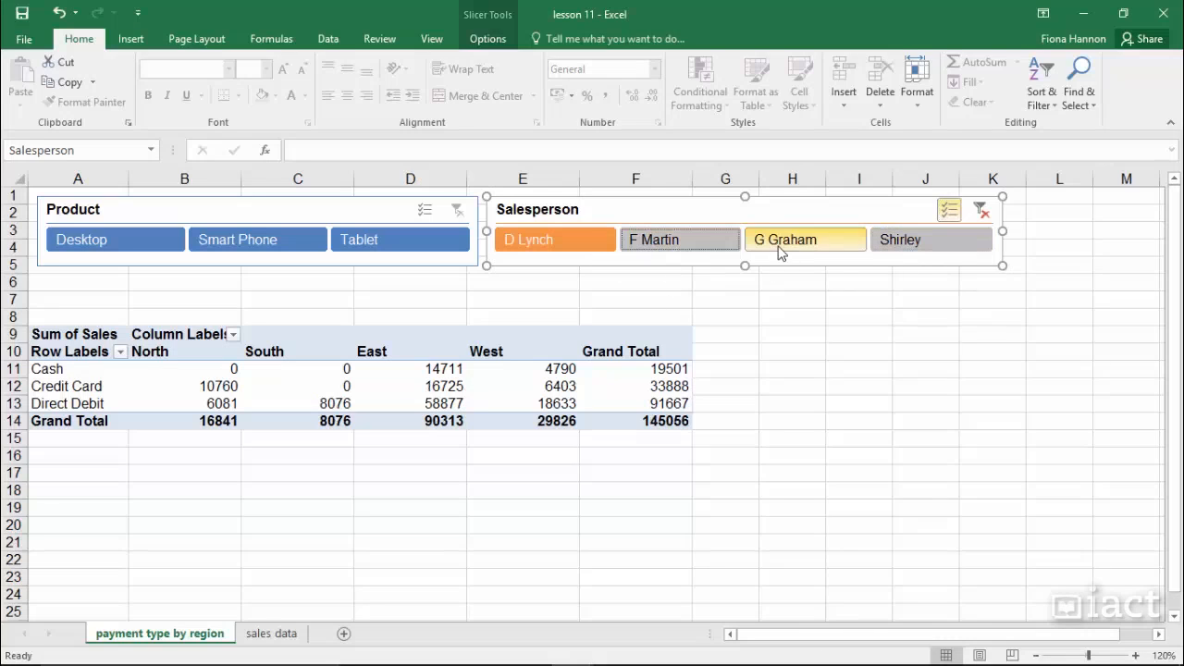
{"action": "mouse_move", "coordinate": [546, 372]}
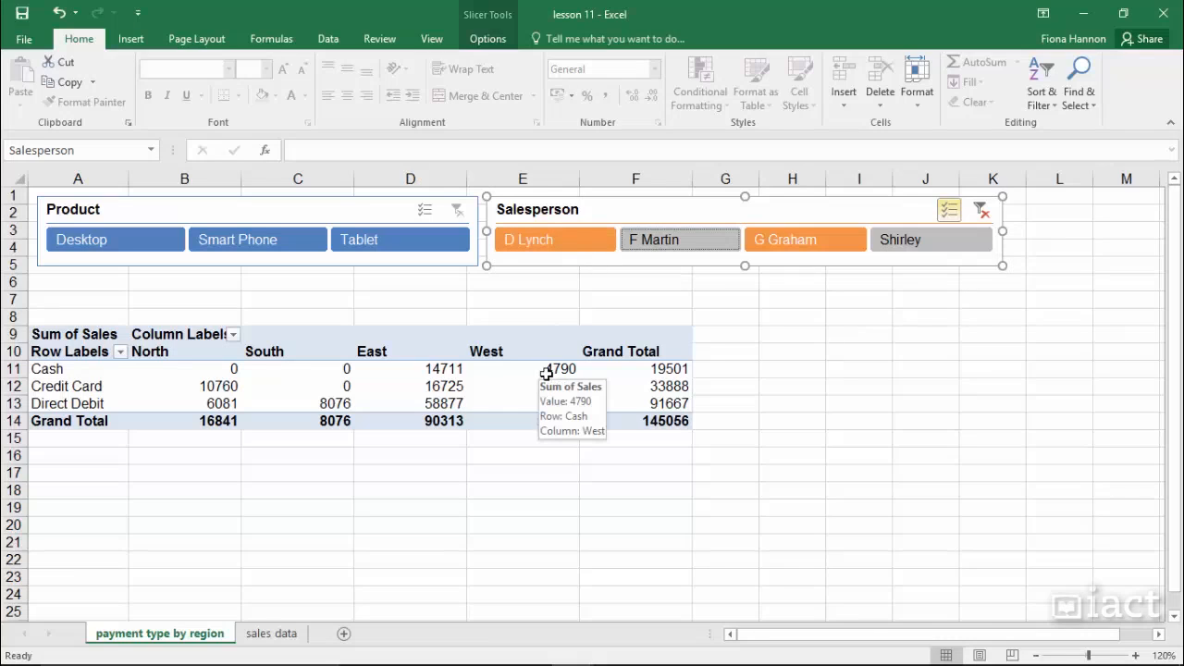
{"action": "left_click", "coordinate": [949, 210]}
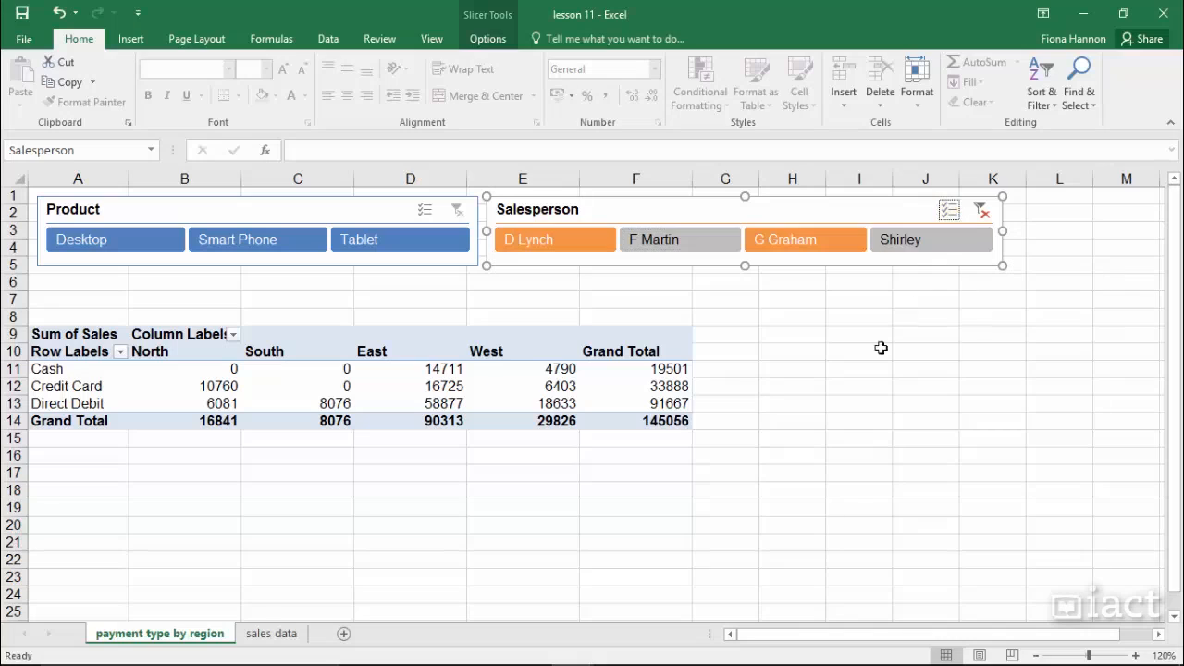
{"action": "left_click", "coordinate": [848, 418]}
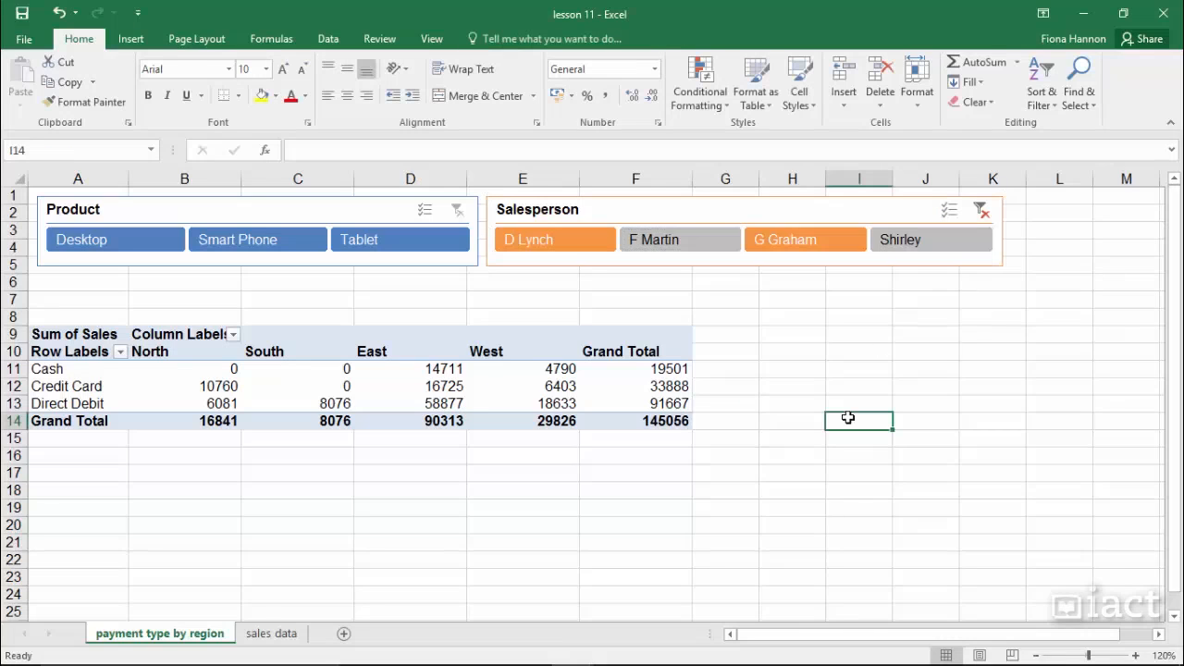
{"action": "left_click", "coordinate": [983, 212]}
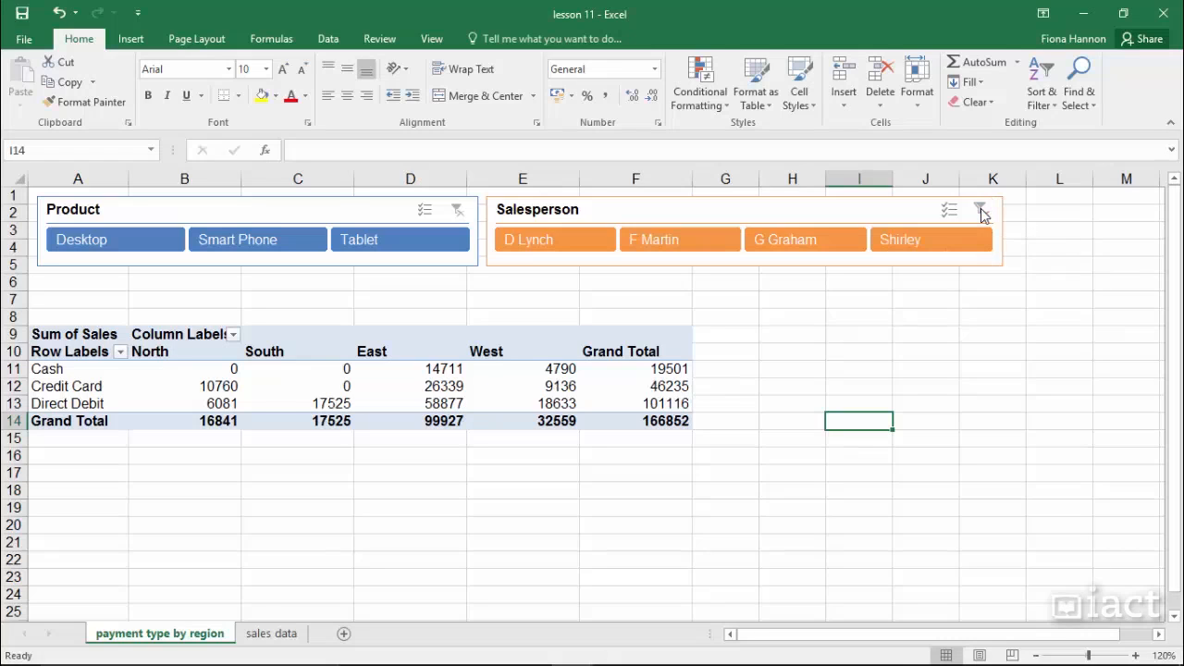
- Delete the Salesperson slicer from the worksheet
{"action": "left_click", "coordinate": [529, 388]}
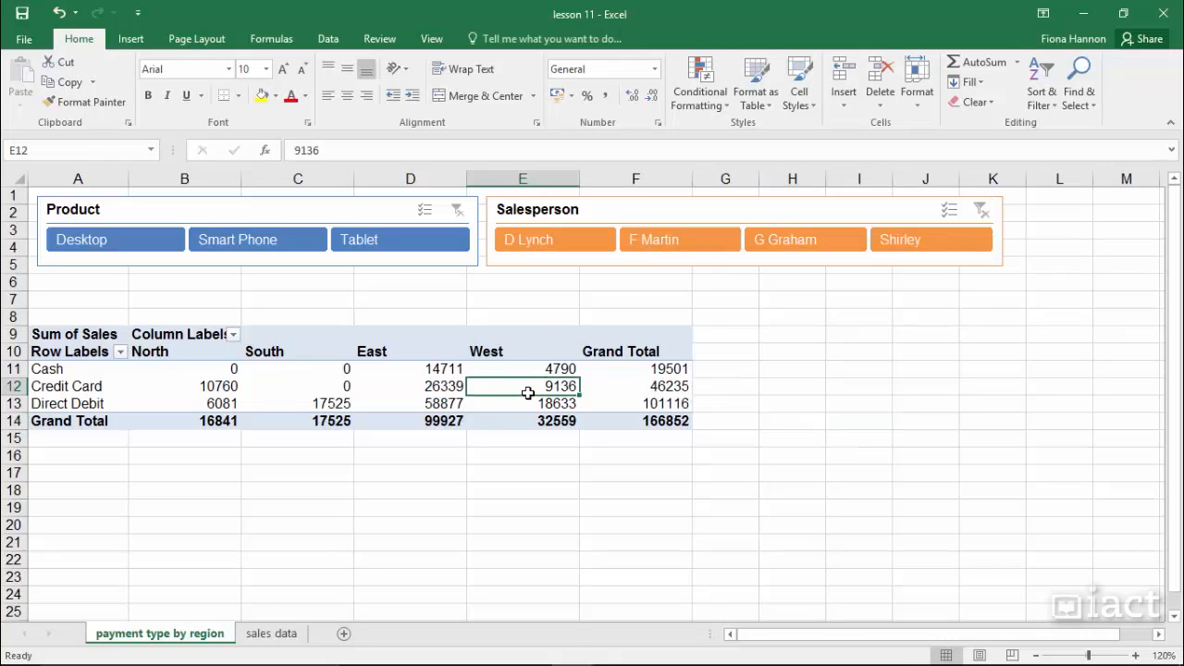
{"action": "left_click", "coordinate": [602, 211]}
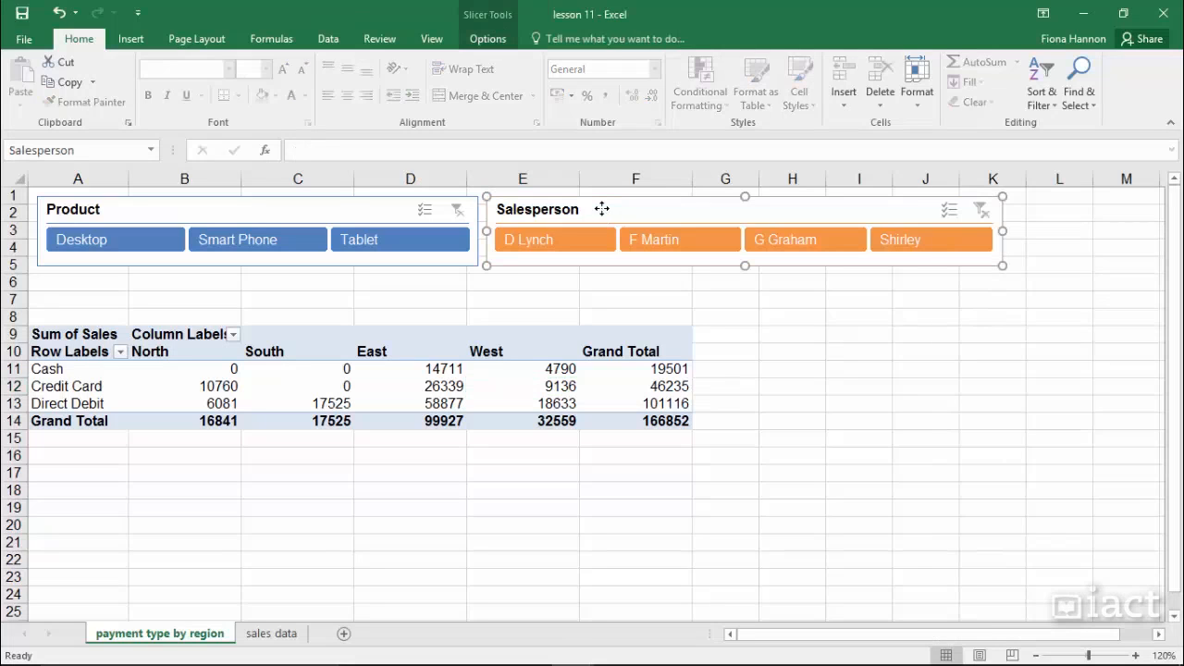
{"action": "key", "text": "Delete"}
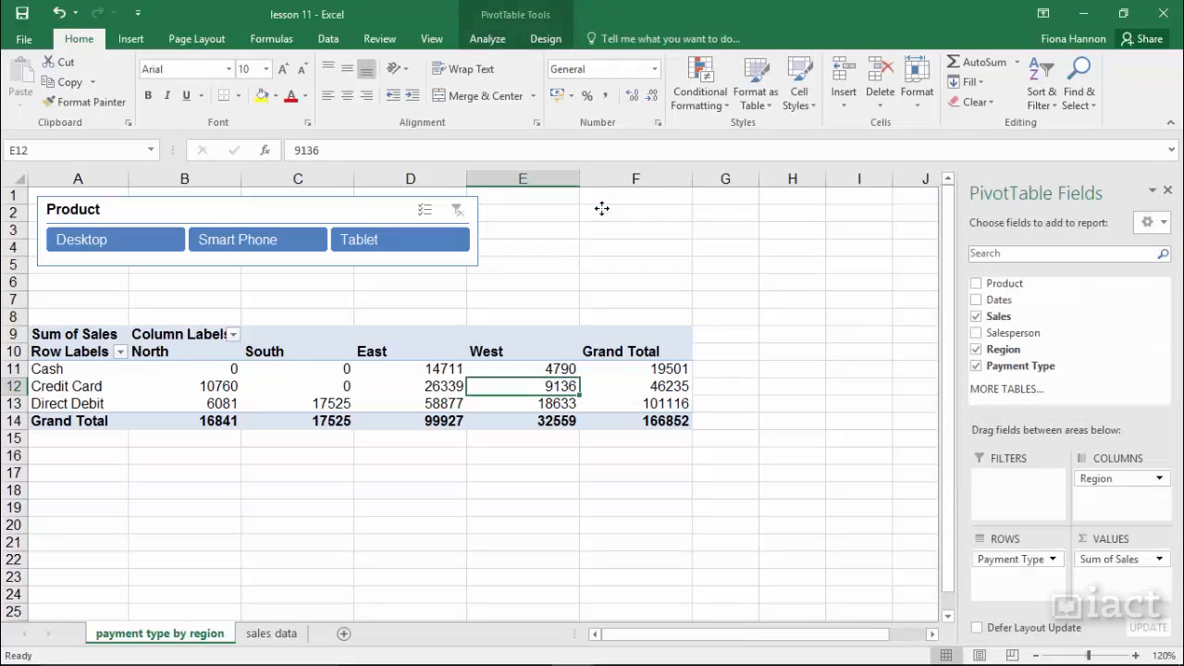
- Change the Product slicer's header caption to "Choose a product" in its slicer settings
{"action": "left_click", "coordinate": [309, 207]}
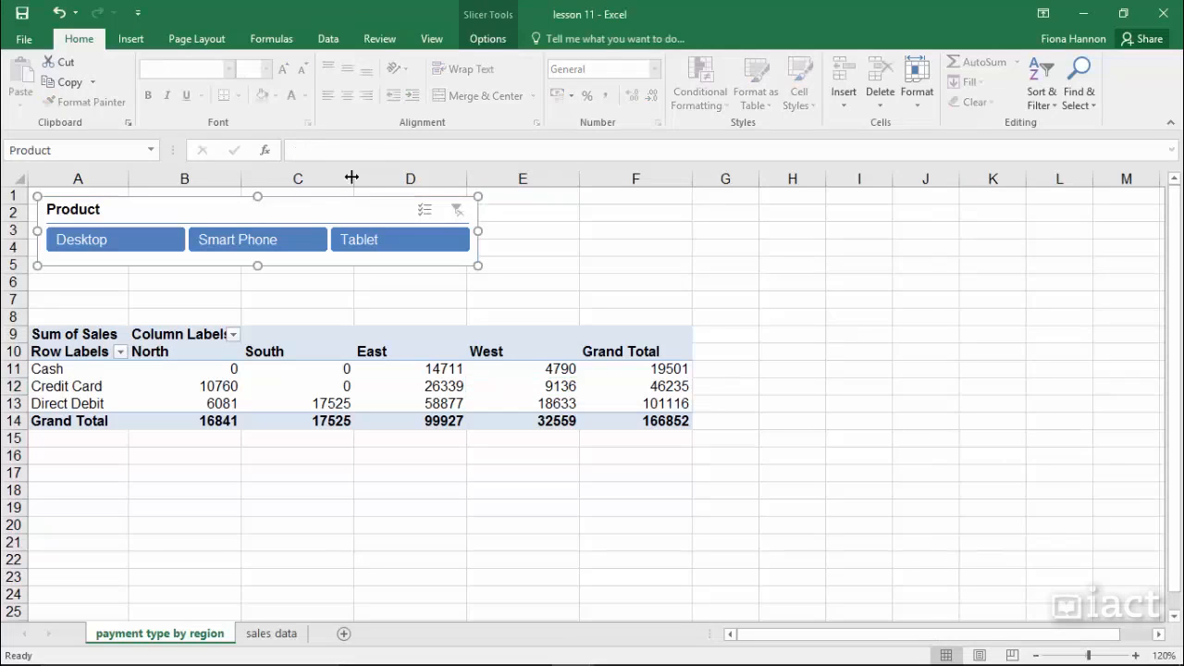
{"action": "left_click", "coordinate": [485, 43]}
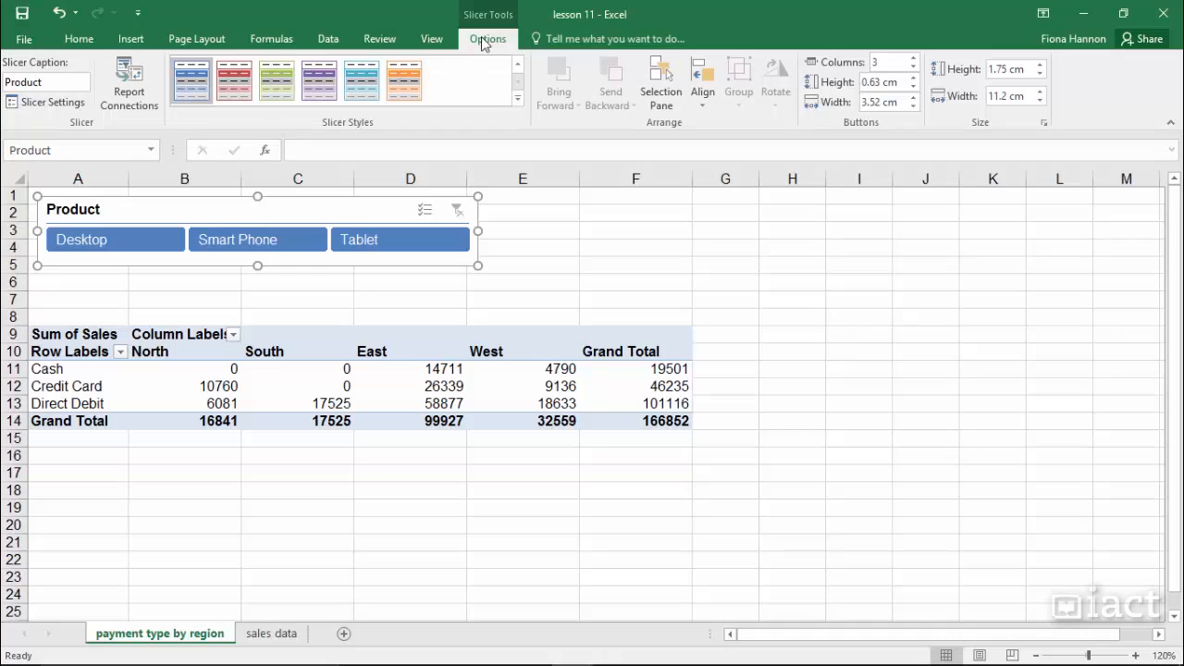
{"action": "left_click", "coordinate": [43, 102]}
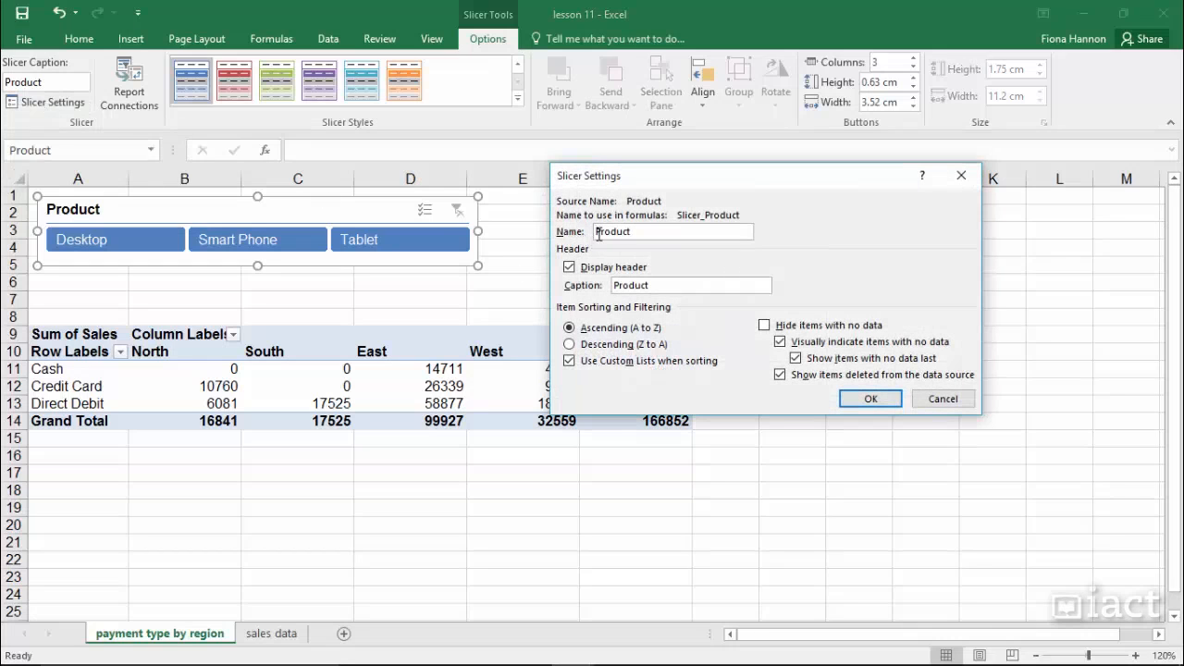
{"action": "left_click_drag", "start_coordinate": [597, 231], "coordinate": [648, 235]}
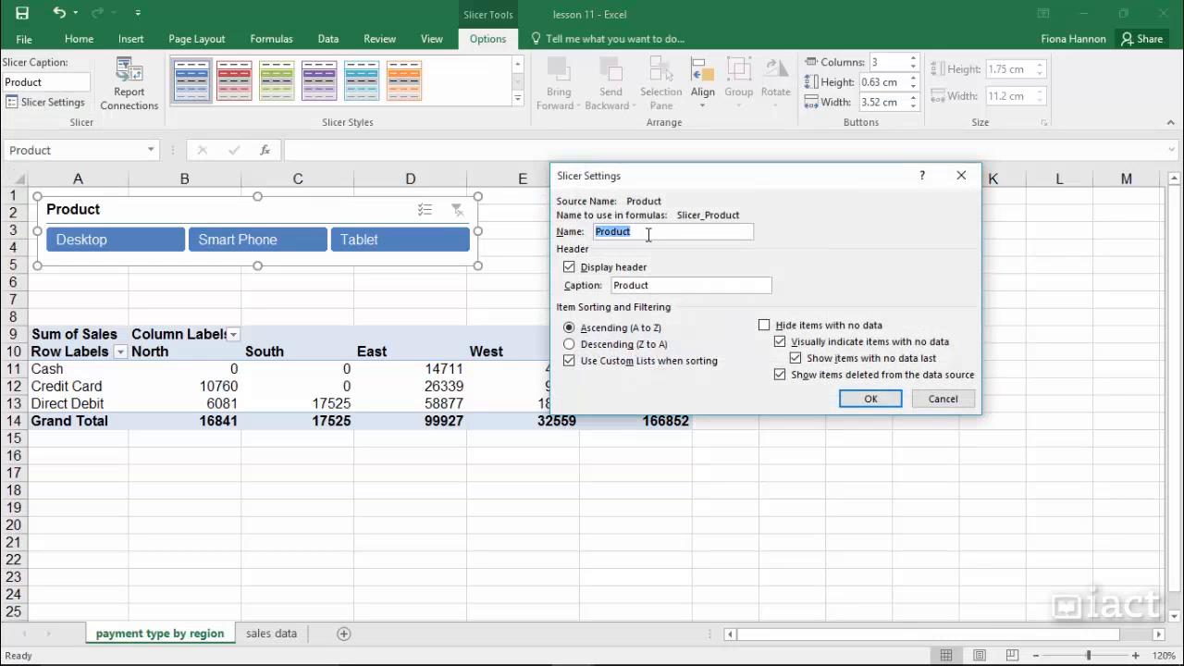
{"action": "left_click", "coordinate": [651, 285]}
{"action": "left_click_drag", "start_coordinate": [651, 285], "coordinate": [597, 287]}
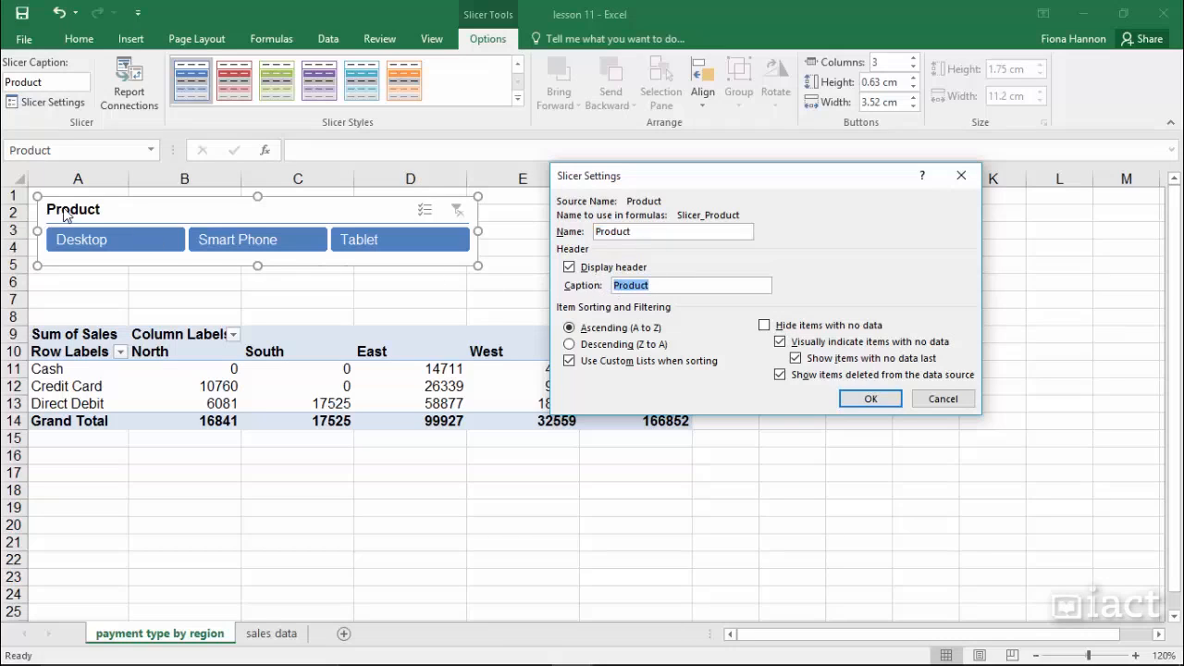
{"action": "left_click", "coordinate": [672, 286]}
{"action": "left_click_drag", "start_coordinate": [672, 286], "coordinate": [583, 289]}
{"action": "type", "text": "Choose a product"}
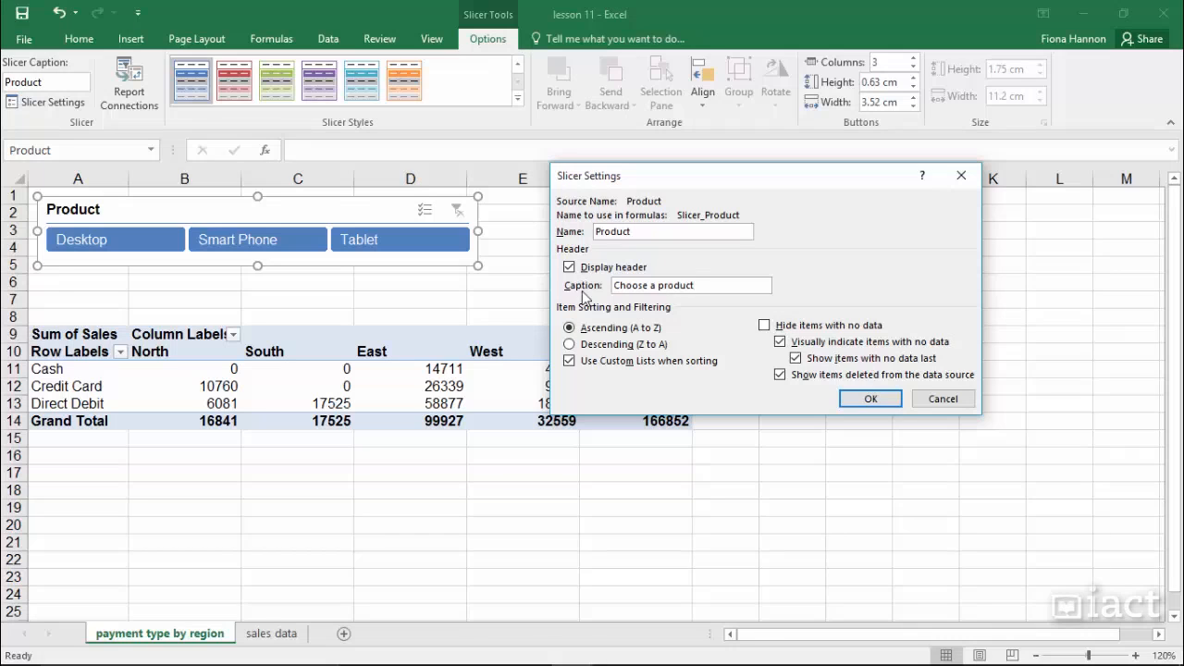
{"action": "left_click", "coordinate": [871, 399]}
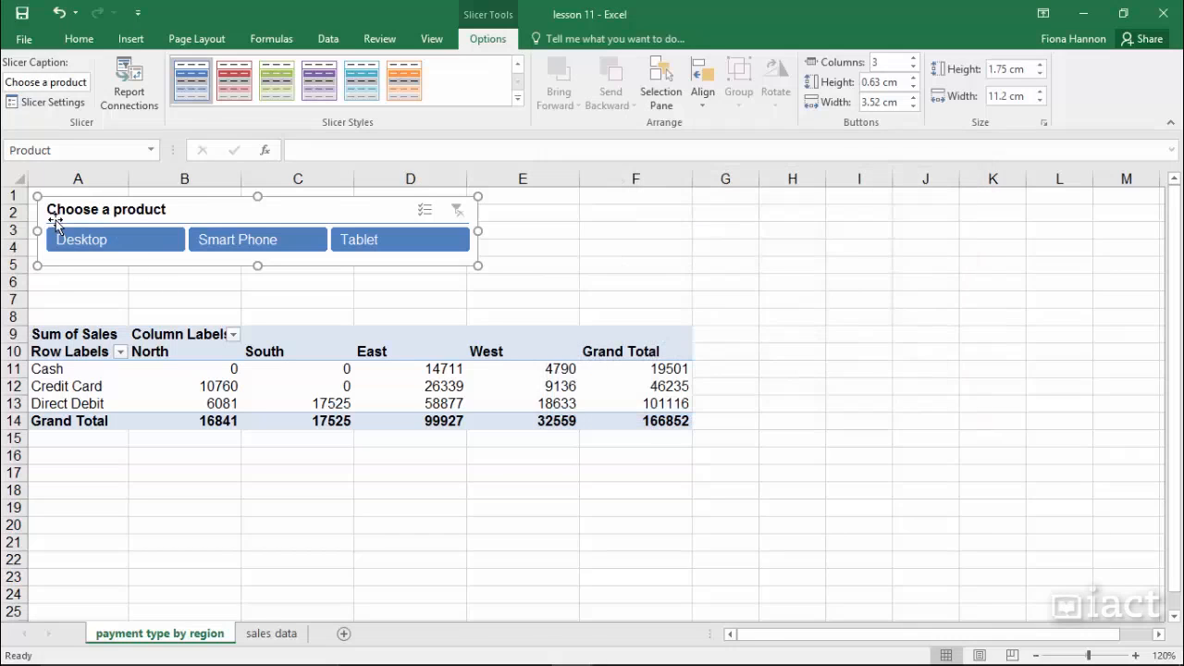
- Hide the Product slicer's header and reduce the slicer's height to about 1.04 cm
{"action": "left_click", "coordinate": [56, 101]}
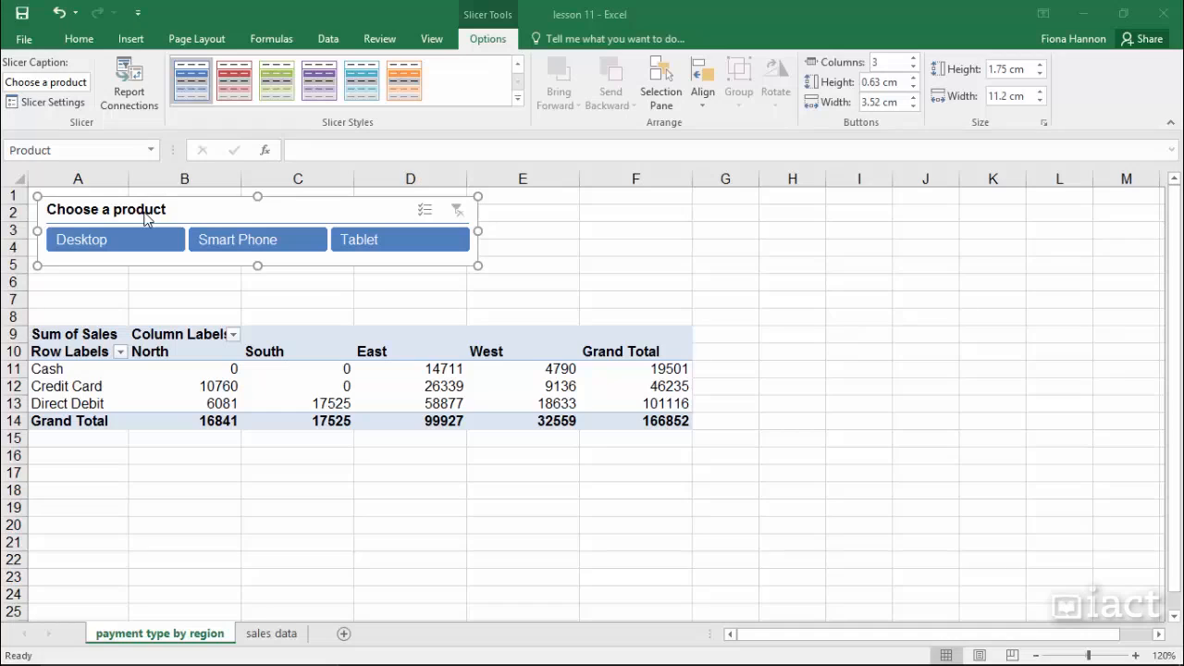
{"action": "left_click", "coordinate": [54, 99]}
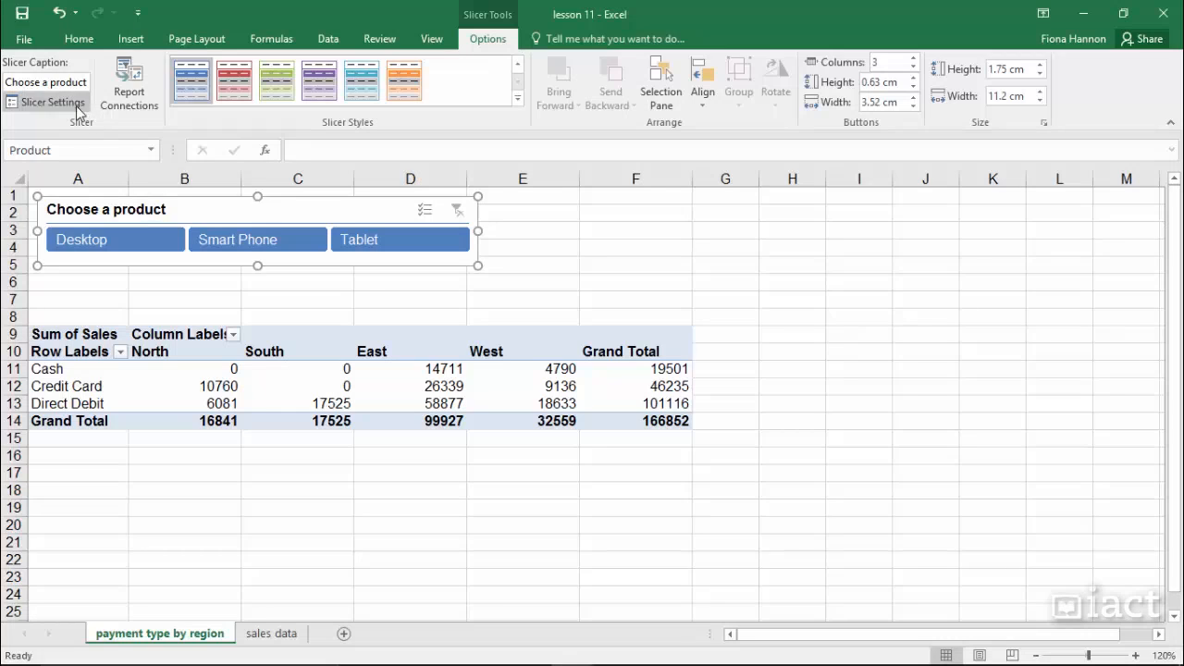
{"action": "left_click", "coordinate": [74, 103]}
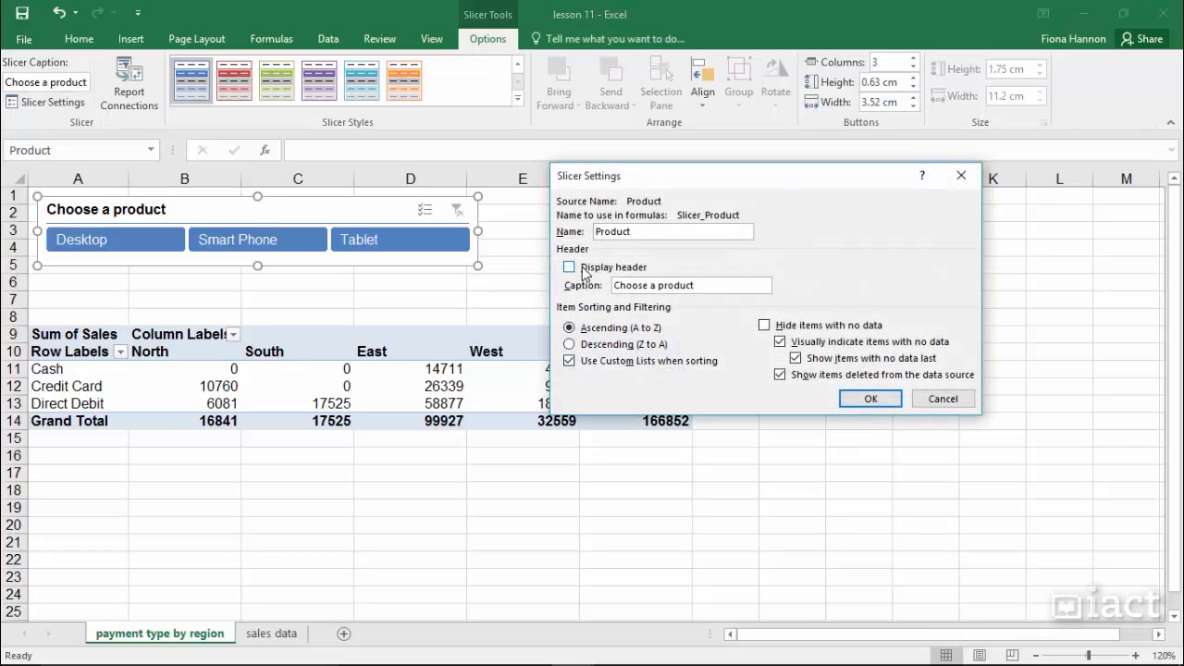
{"action": "left_click", "coordinate": [855, 401]}
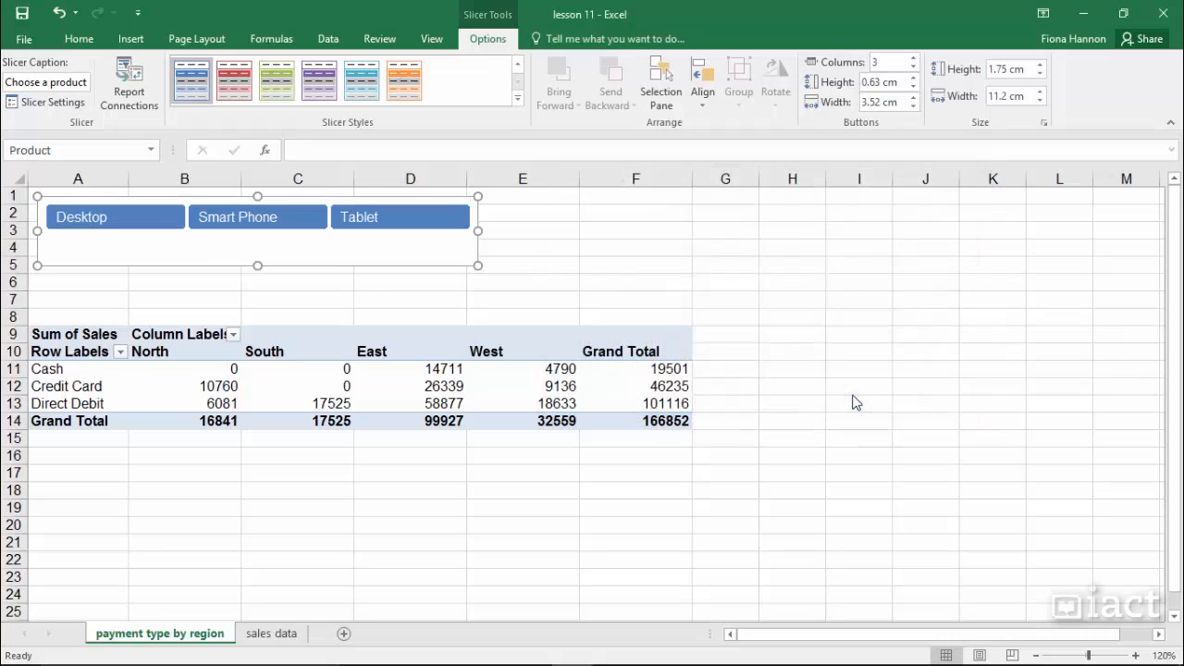
{"action": "left_click_drag", "start_coordinate": [258, 265], "coordinate": [256, 238]}
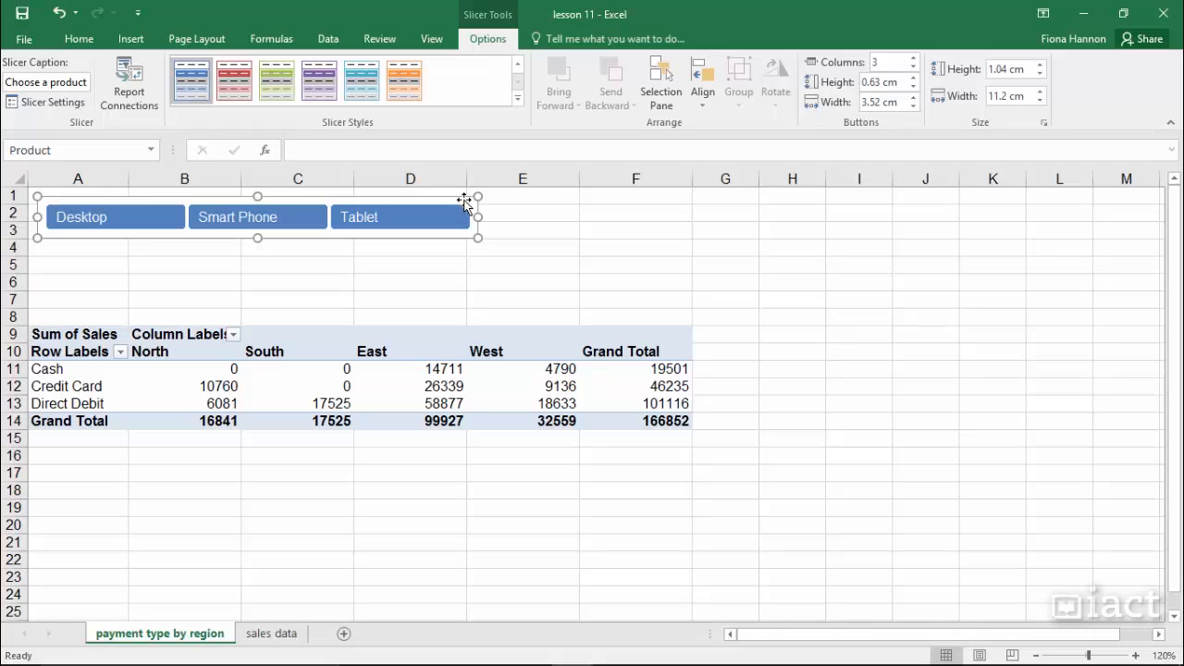
- Examine the context commands for the Product slicer, including its multi-select and clear filter options
{"action": "right_click", "coordinate": [407, 212]}
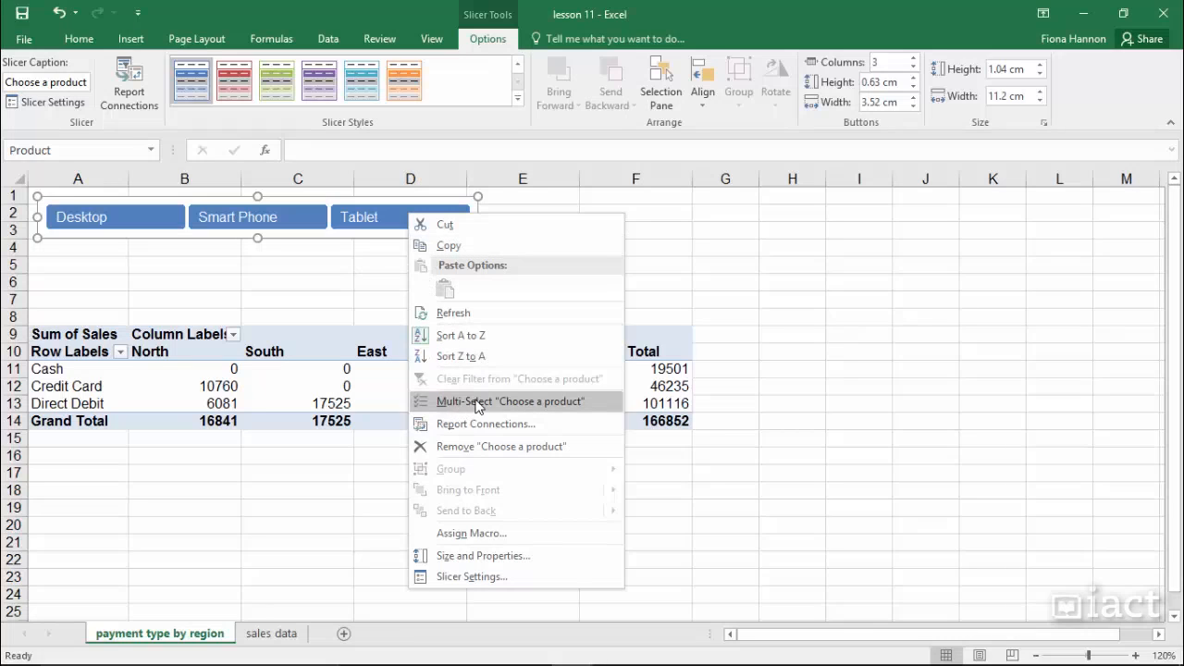
{"action": "right_click", "coordinate": [432, 231]}
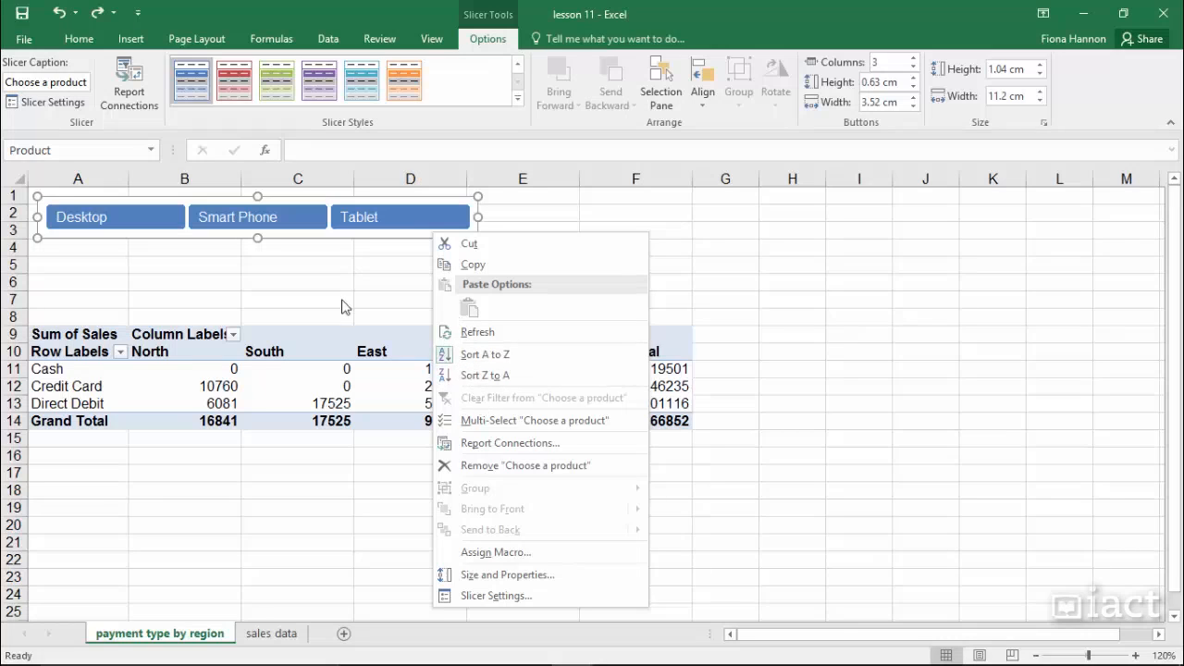
{"action": "key", "text": "Escape"}
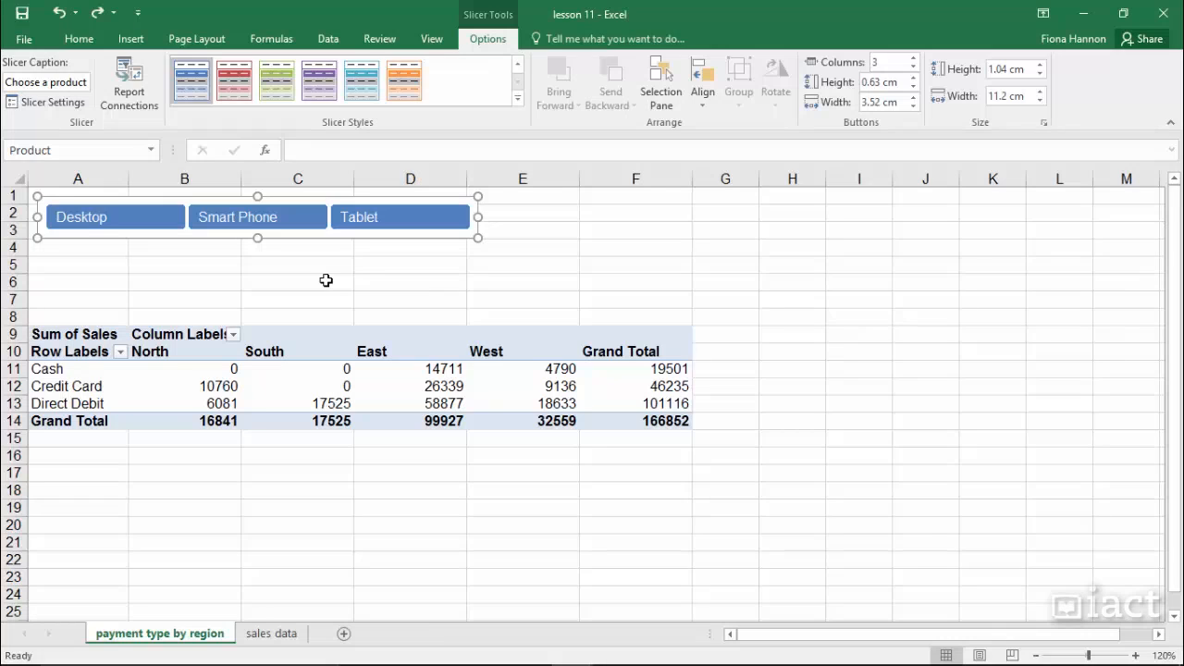
- Display the Product slicer's header again and resize the slicer to about 1.68 cm high and 11.25 cm wide
{"action": "left_click", "coordinate": [52, 103]}
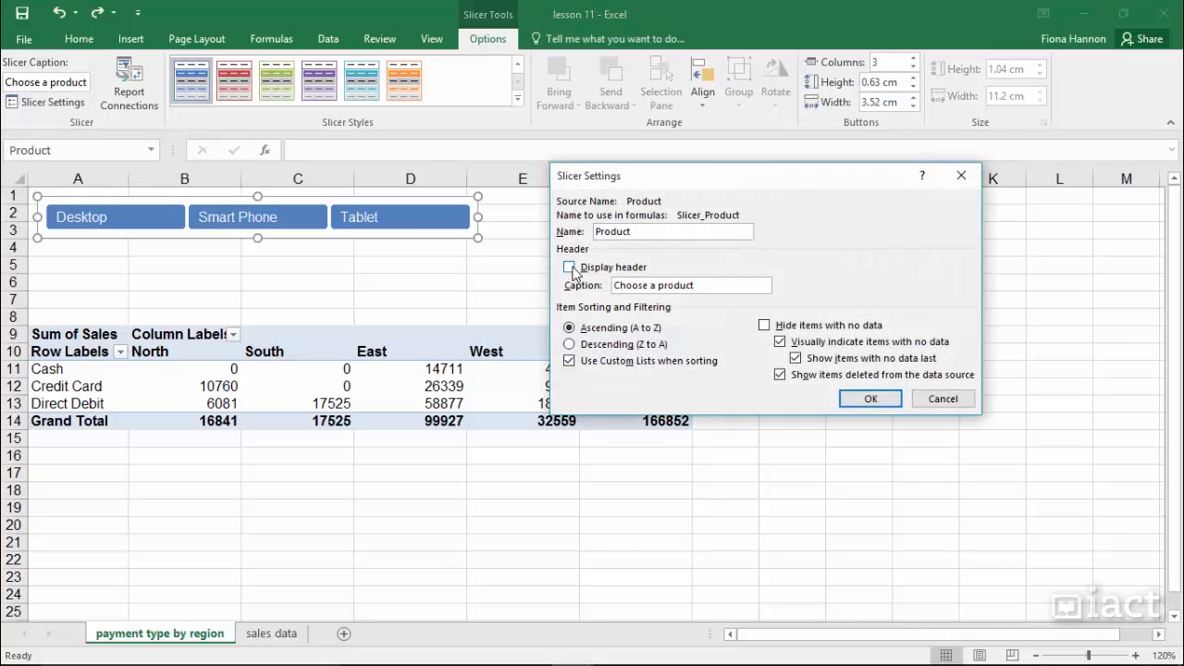
{"action": "left_click", "coordinate": [570, 267]}
{"action": "left_click", "coordinate": [868, 399]}
{"action": "left_click_drag", "start_coordinate": [477, 238], "coordinate": [479, 262]}
{"action": "left_click", "coordinate": [561, 268]}
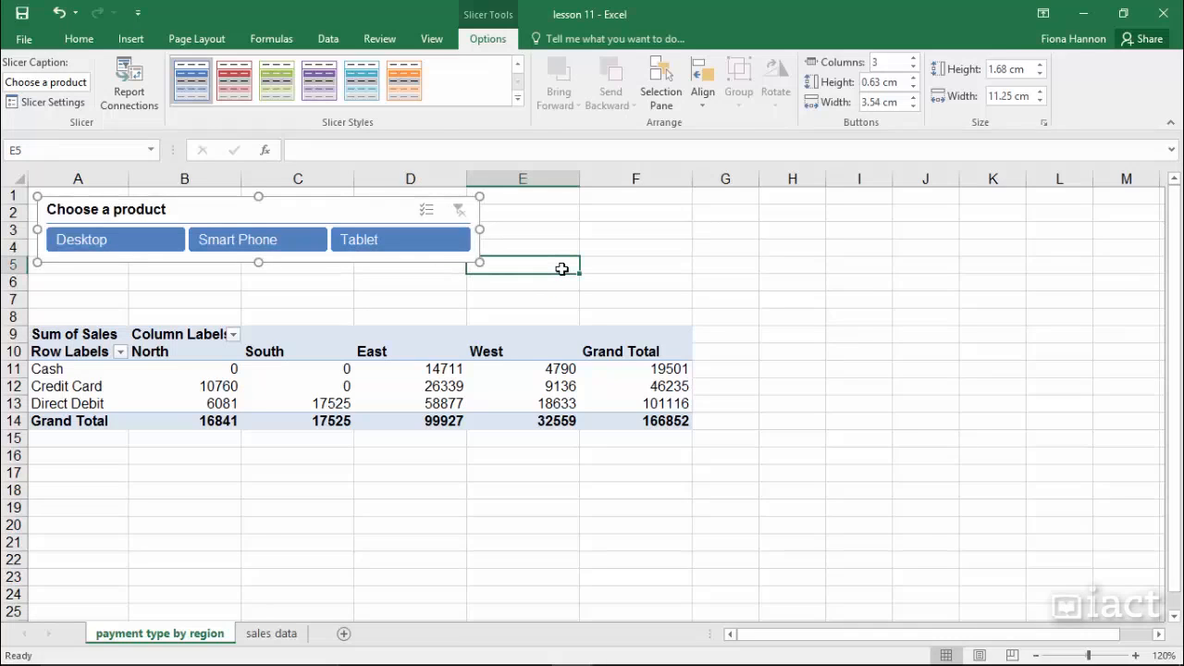